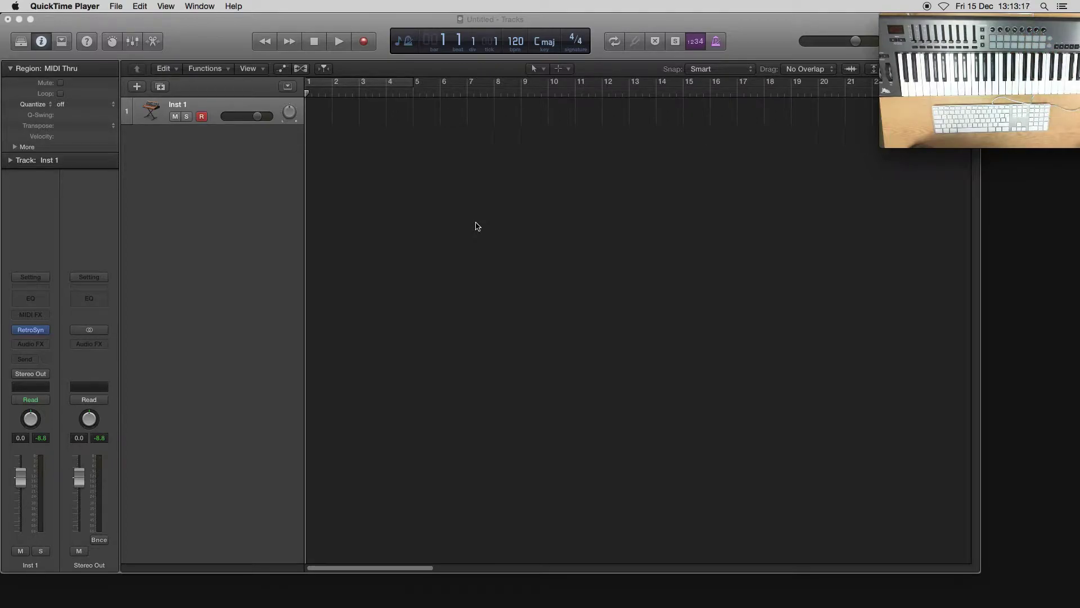
# - Make Logic Pro X active, showing the untitled project with its empty Inst 1 track
pyautogui.click(479, 246)
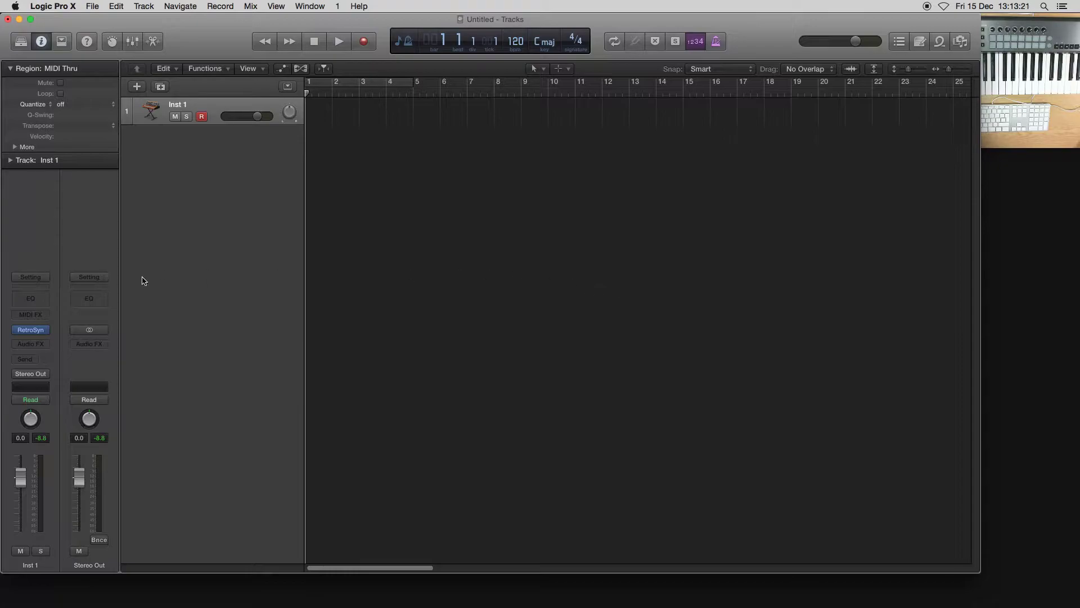
# - Open the Retro Synth instrument window for Inst 1
pyautogui.click(45, 331)
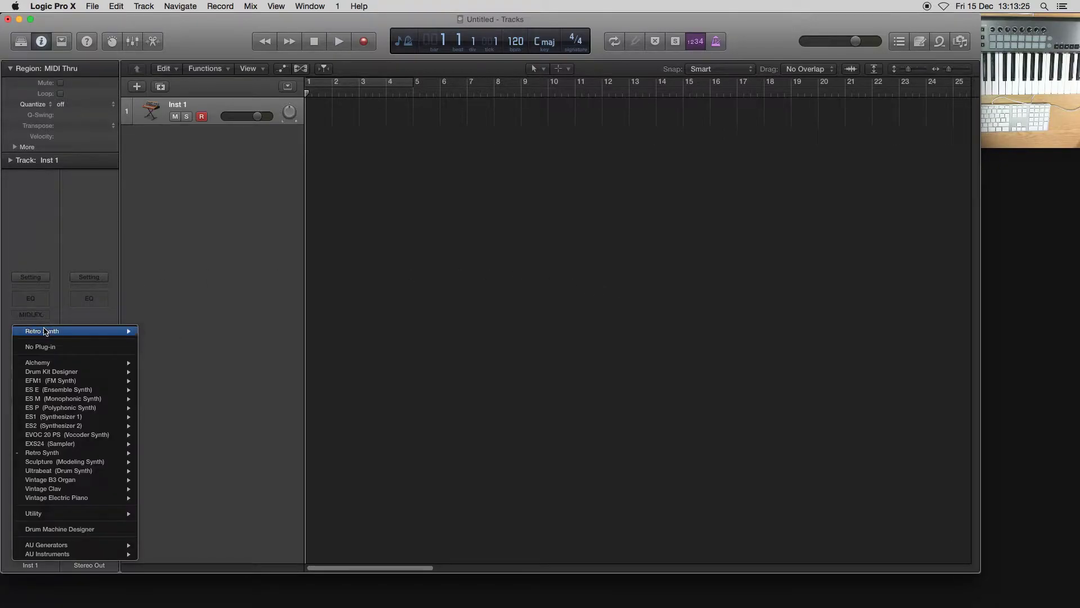
pyautogui.click(45, 330)
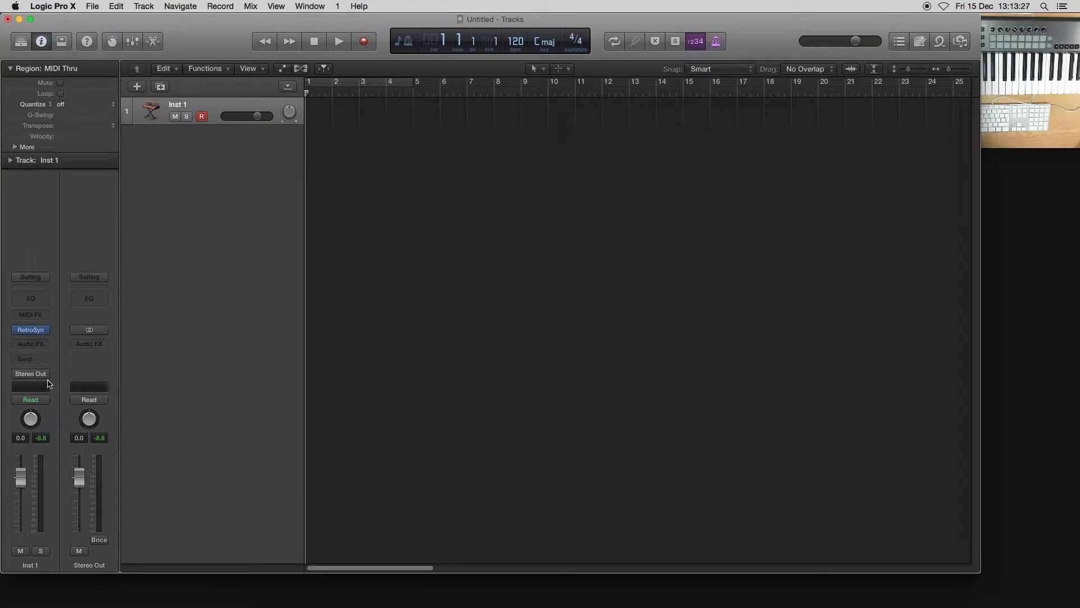
pyautogui.click(45, 331)
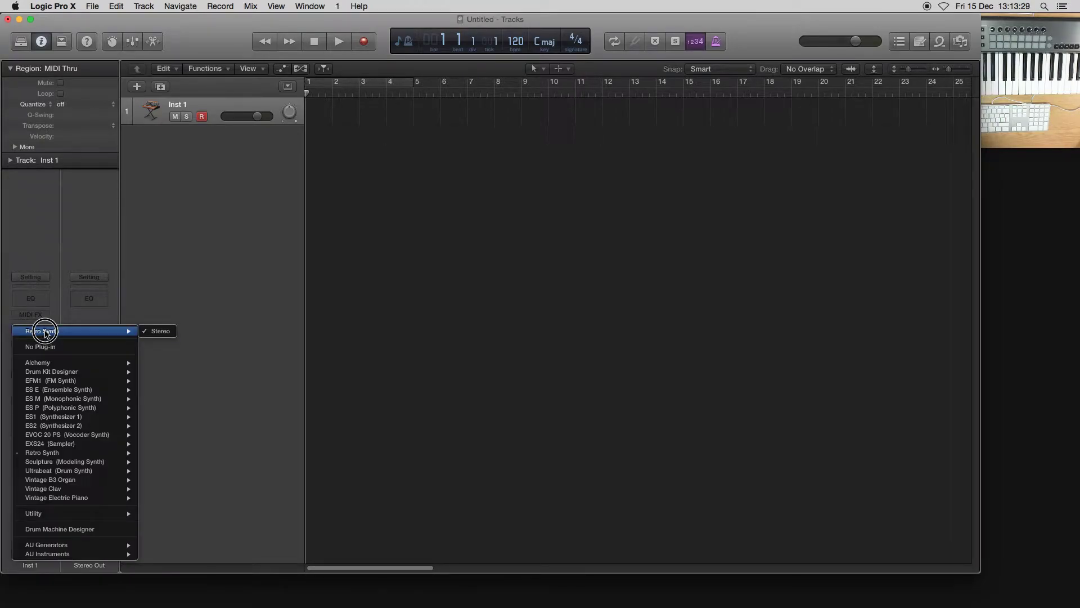
pyautogui.click(69, 453)
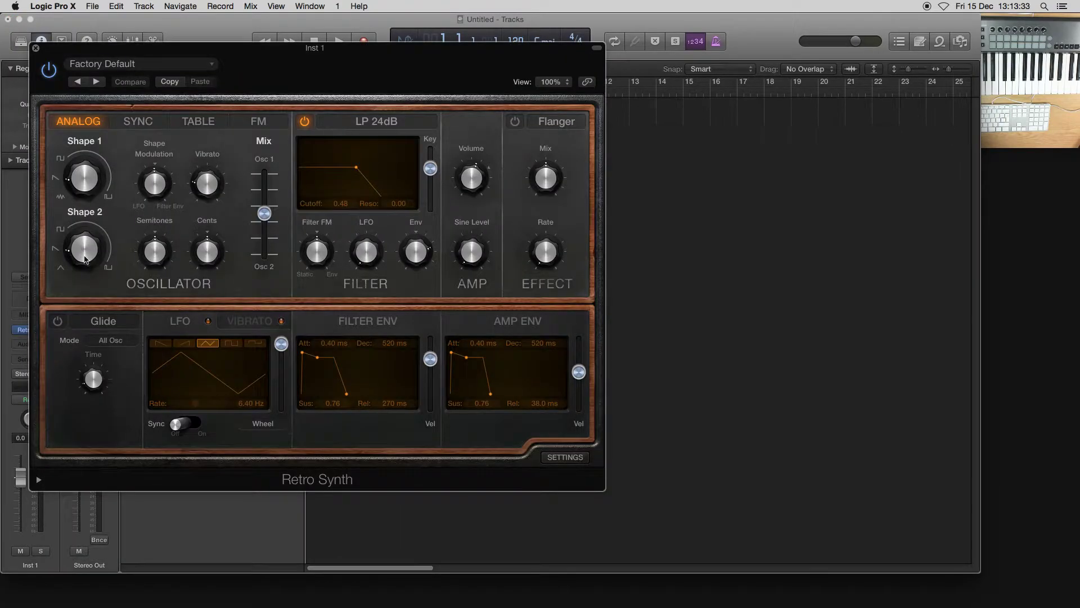
# - Shrink the Retro Synth window to 72% and move it right, clear of the tracks
pyautogui.moveTo(176, 56); pyautogui.dragTo(429, 28)
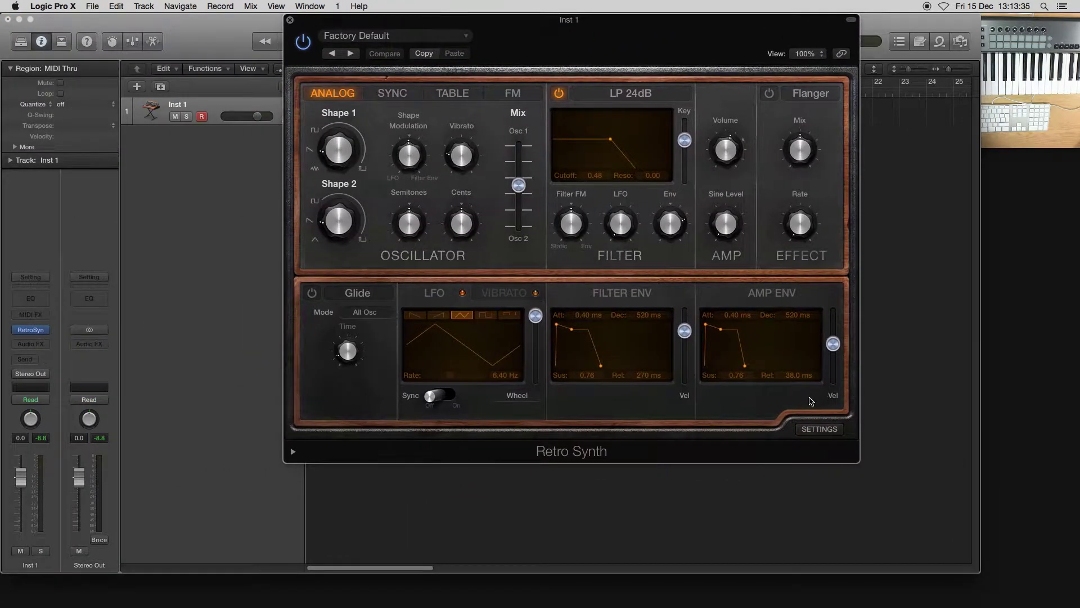
pyautogui.moveTo(857, 461); pyautogui.dragTo(644, 269)
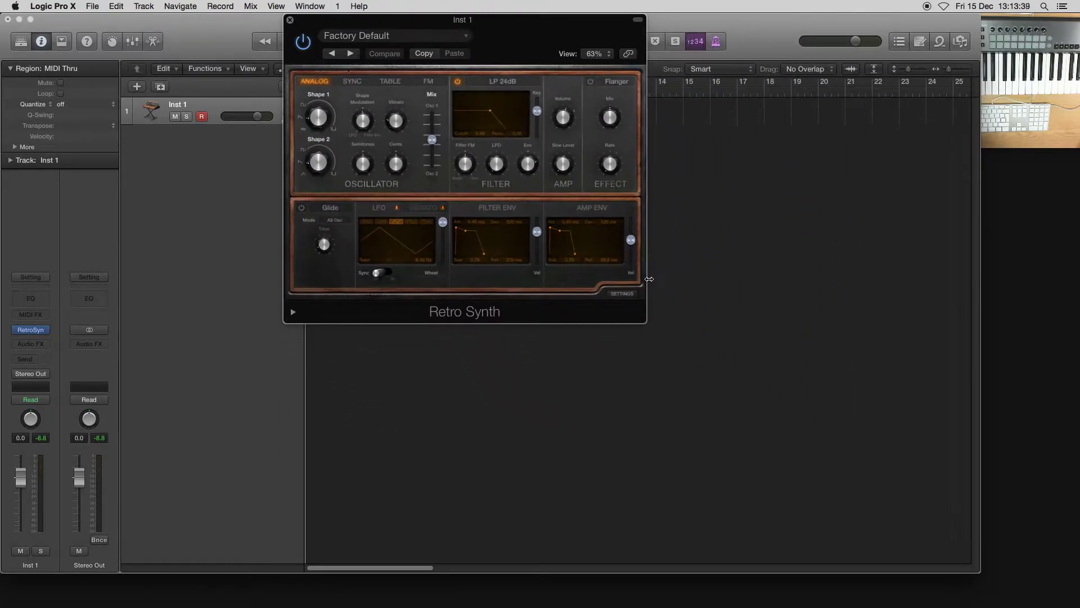
pyautogui.moveTo(654, 323); pyautogui.dragTo(699, 357)
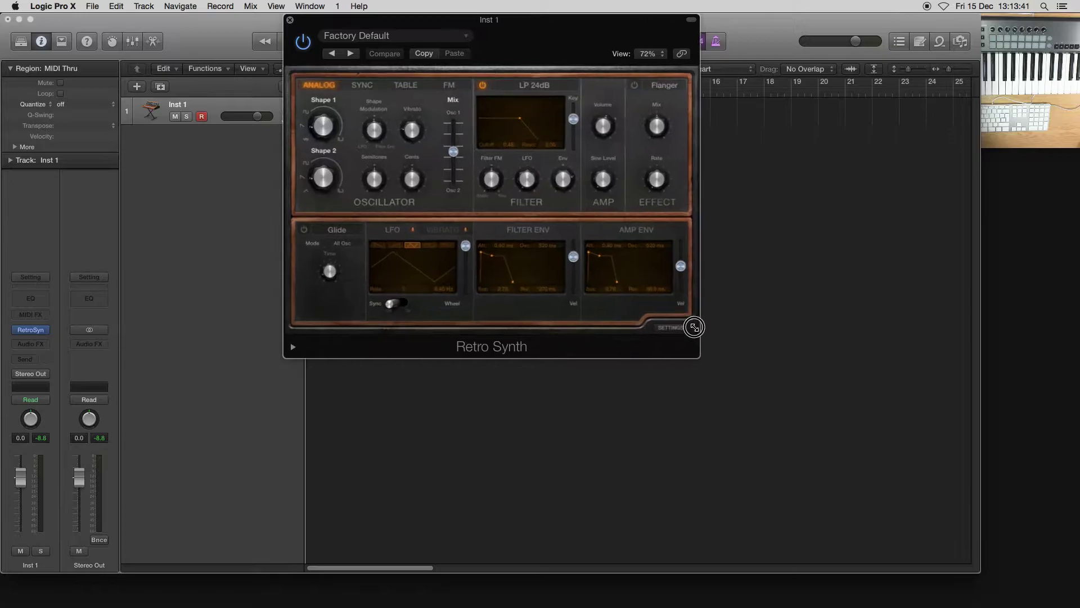
pyautogui.moveTo(523, 18); pyautogui.dragTo(773, 5)
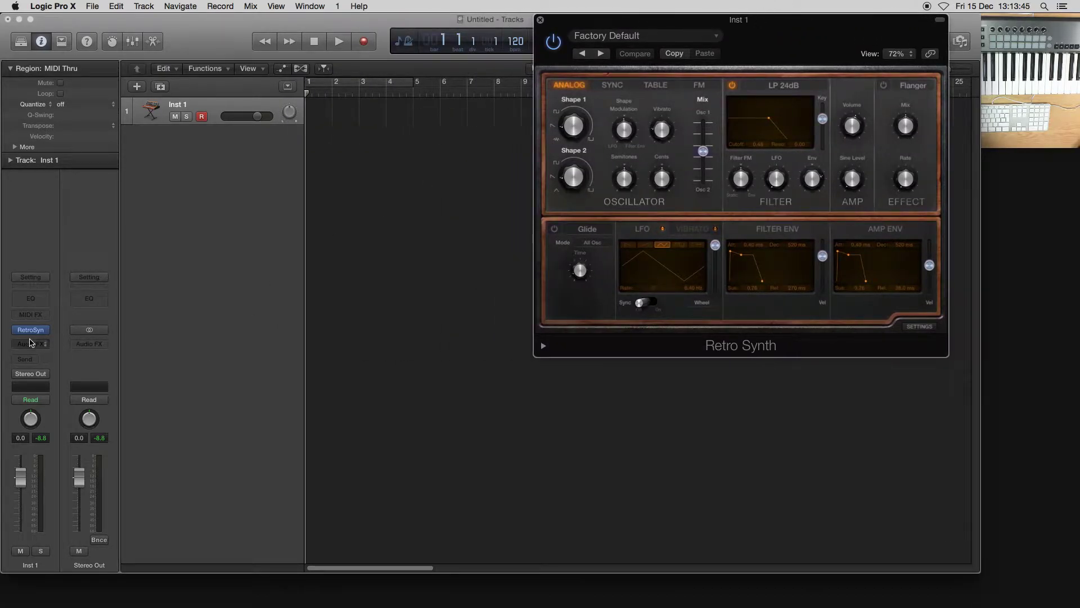
# - Insert a stereo Tape Delay after Retro Synth on Inst 1 and place its window top middle
pyautogui.click(45, 344)
pyautogui.moveTo(57, 365)
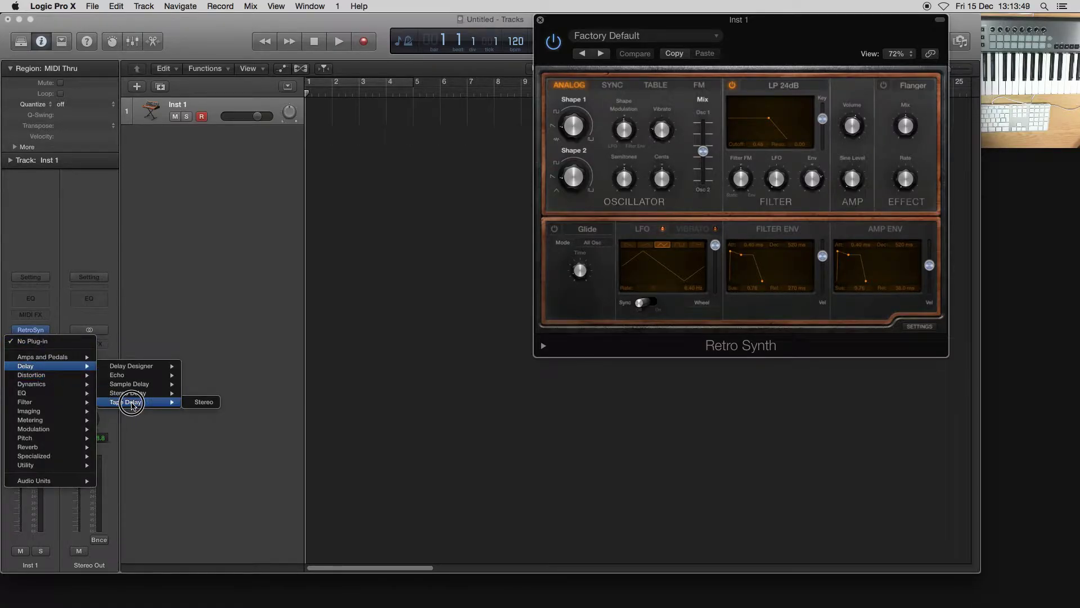
pyautogui.click(132, 404)
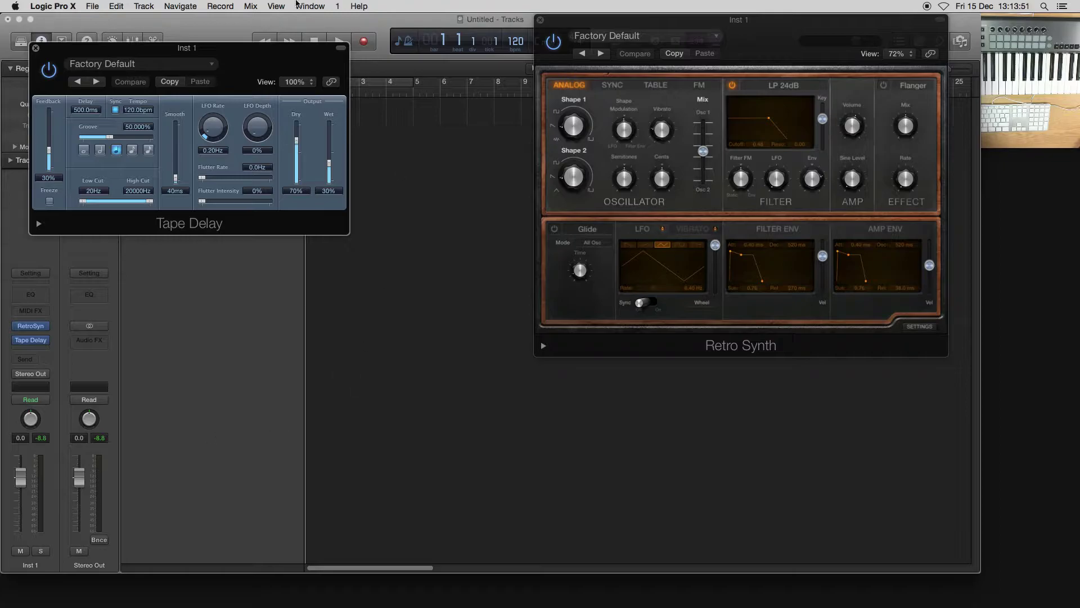
pyautogui.moveTo(243, 49); pyautogui.dragTo(406, 7)
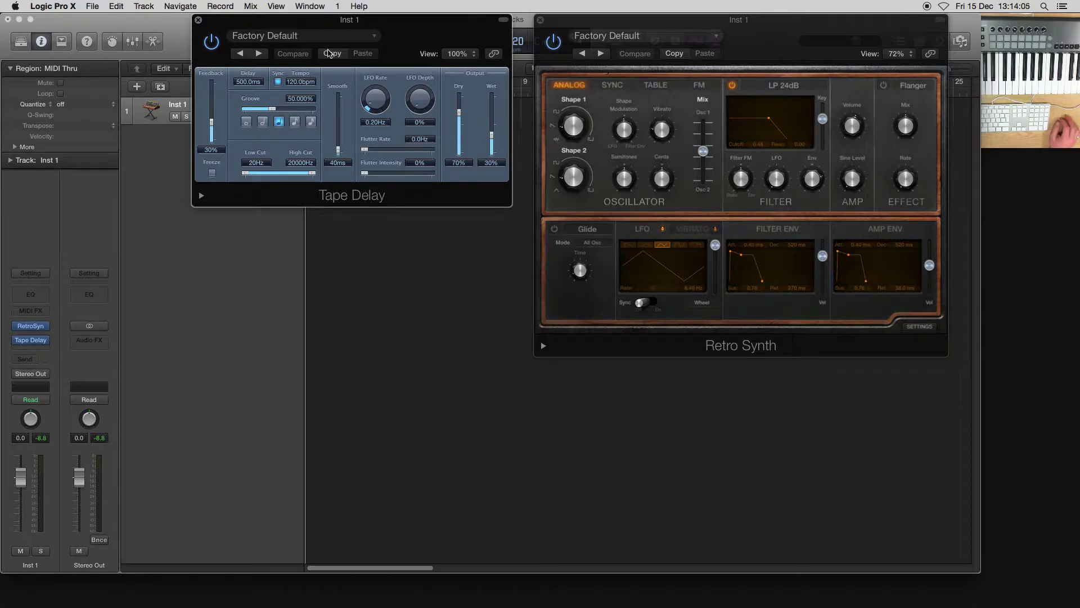
pyautogui.press('v')
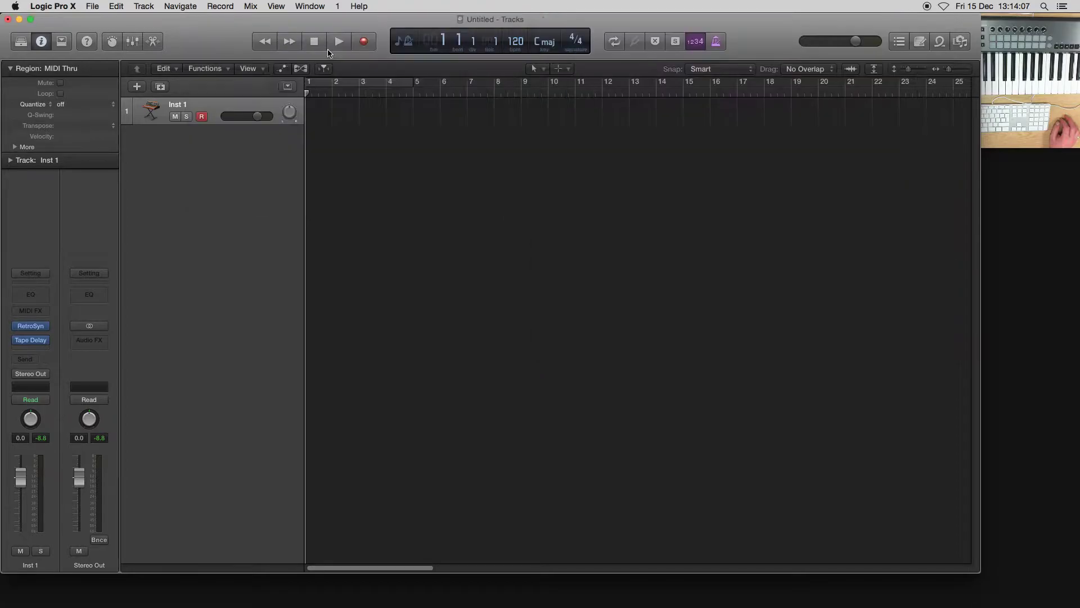
pyautogui.press('v')
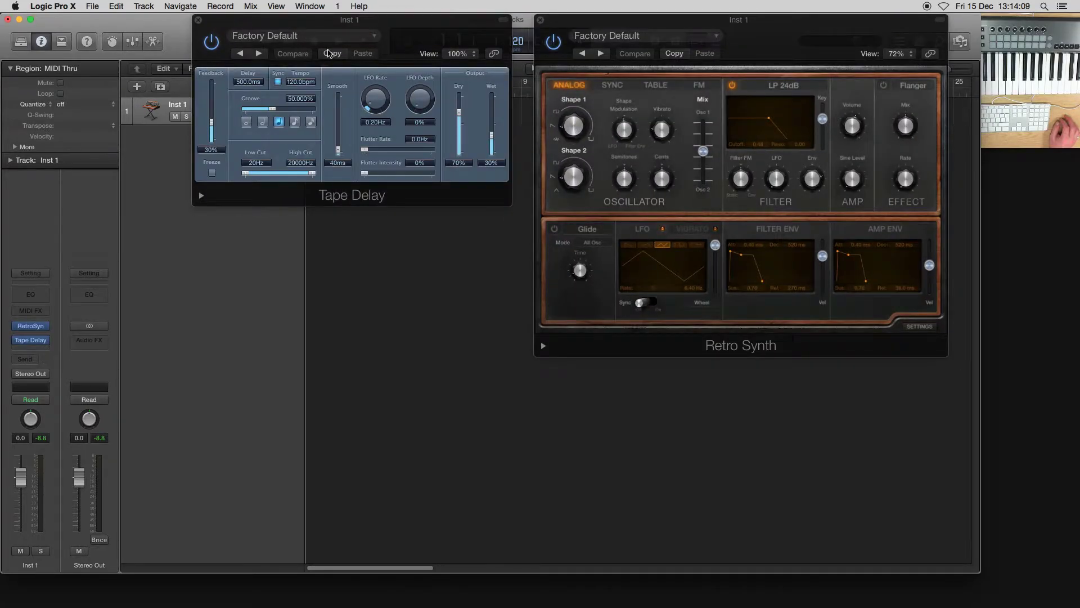
pyautogui.click(329, 53)
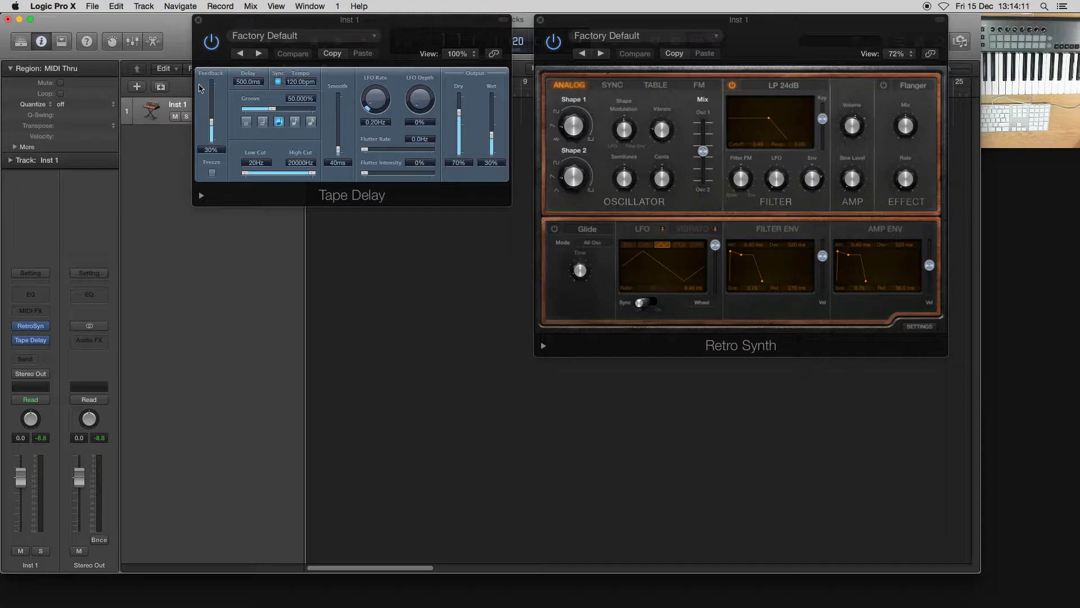
# - Show Smart Controls for Inst 1 and adjust the Cutoff and Stereo Spread knobs
pyautogui.click(115, 44)
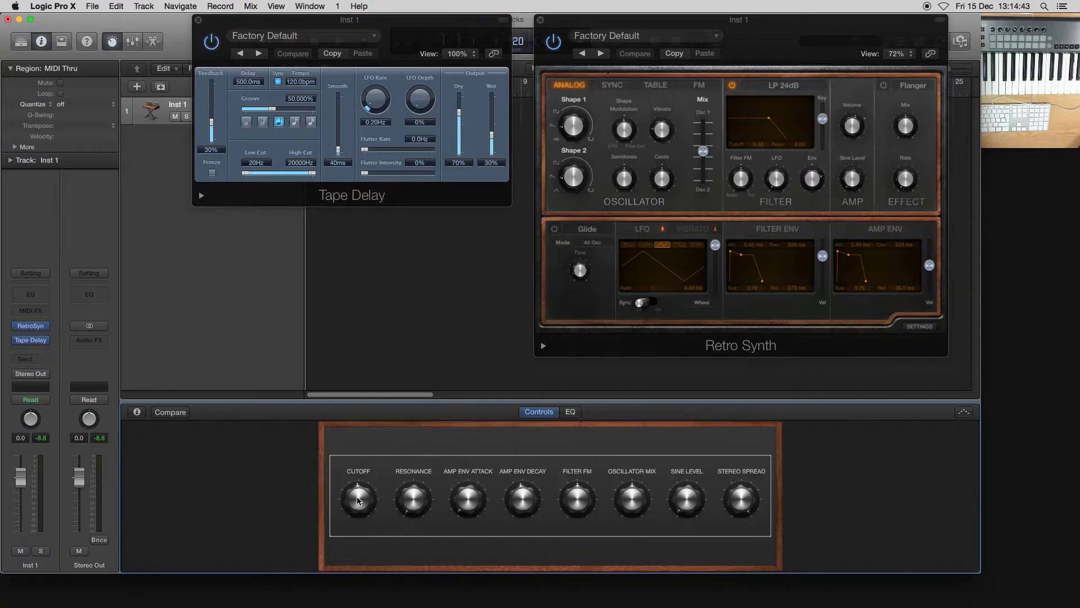
pyautogui.moveTo(358, 500); pyautogui.dragTo(351, 476)
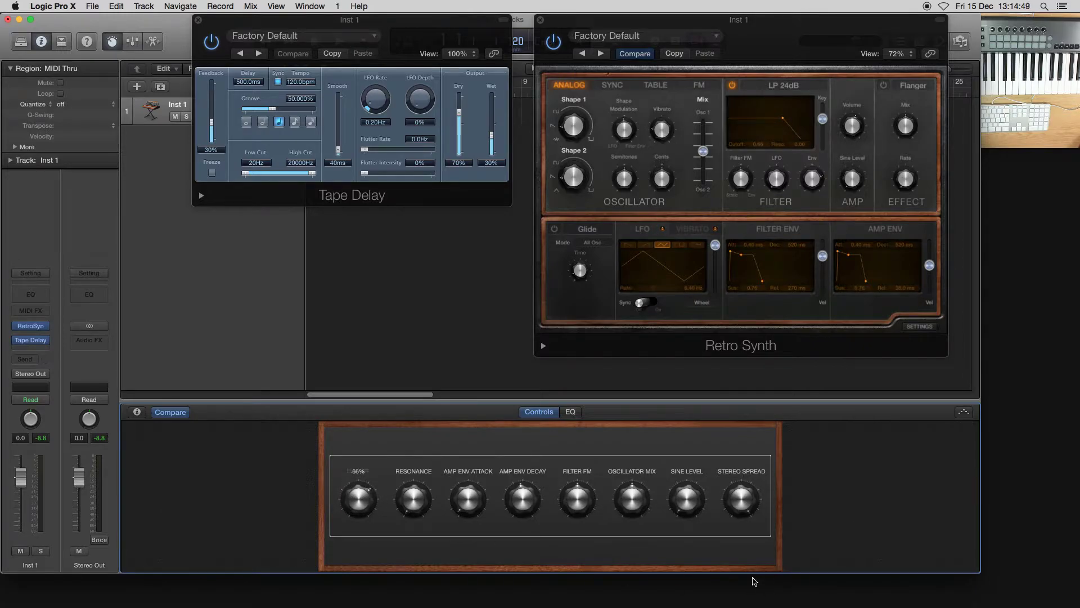
pyautogui.moveTo(741, 507)
pyautogui.mouseDown()
pyautogui.moveTo(750, 544)
pyautogui.moveTo(742, 511)
pyautogui.mouseUp()
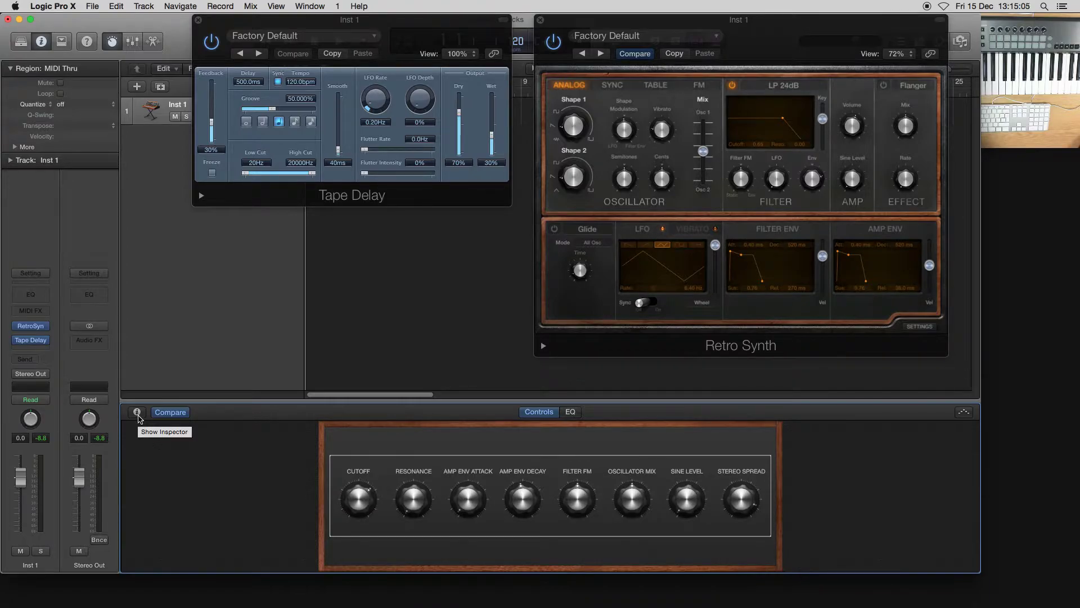
# - Try General Audio 8, Generic Black 8 and Modern Synth 8 layouts, settling on Modern Synth 12
pyautogui.click(138, 415)
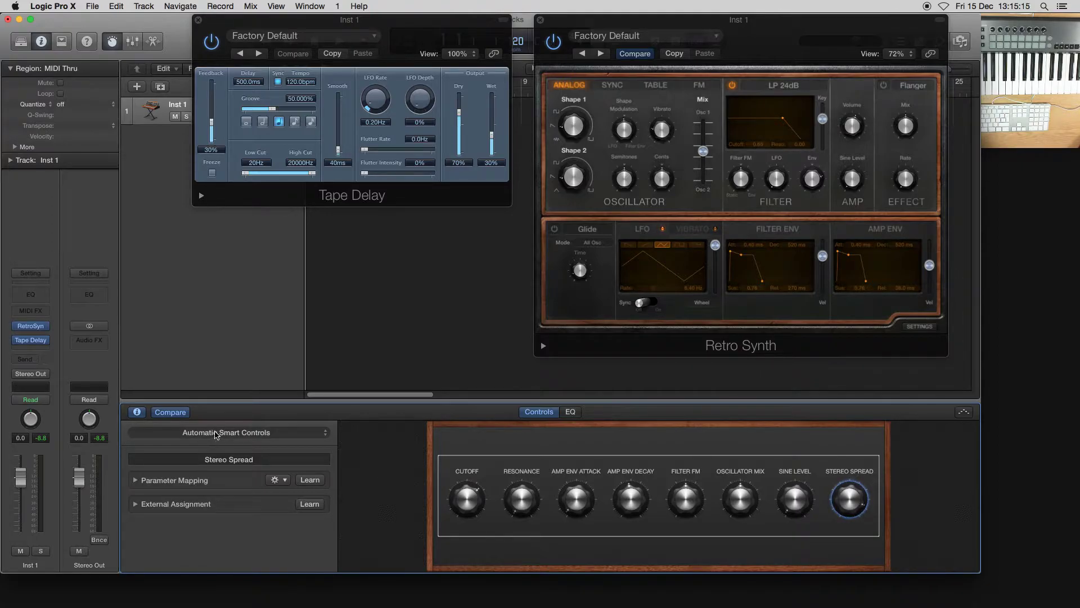
pyautogui.click(215, 434)
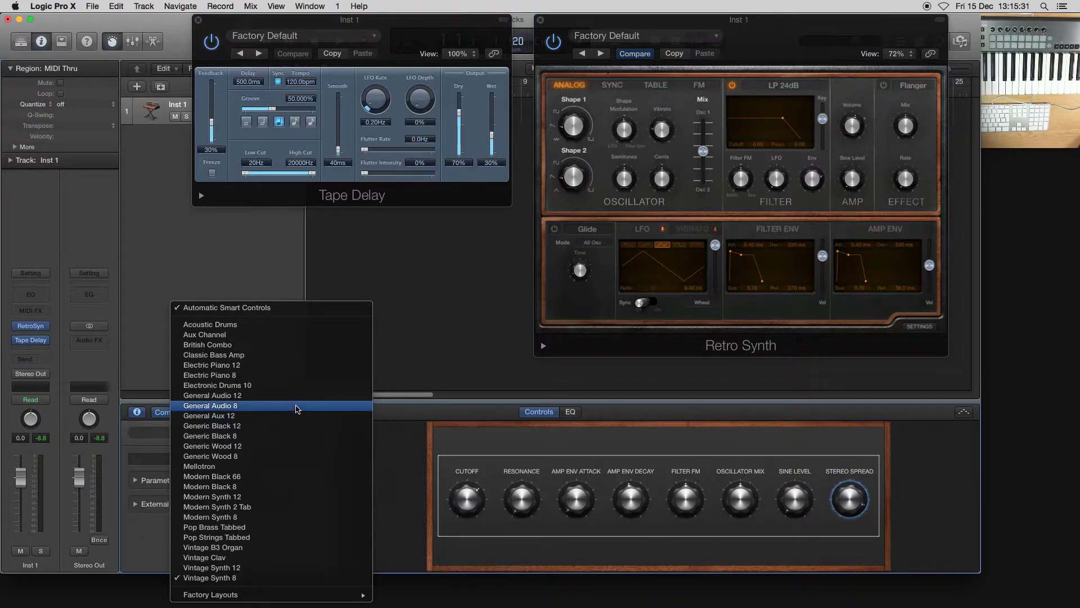
pyautogui.click(297, 405)
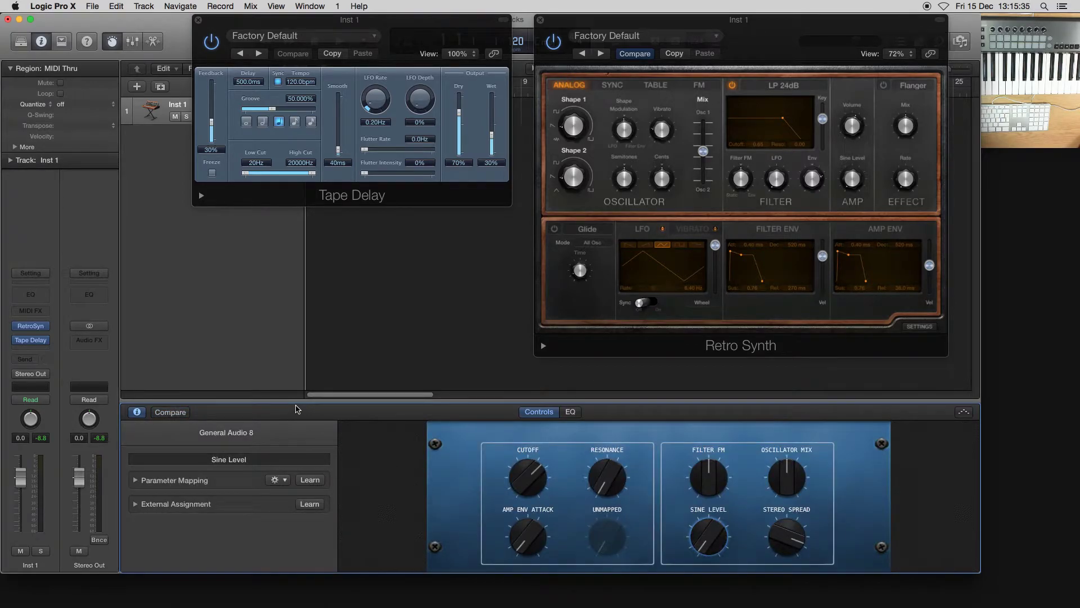
pyautogui.click(270, 434)
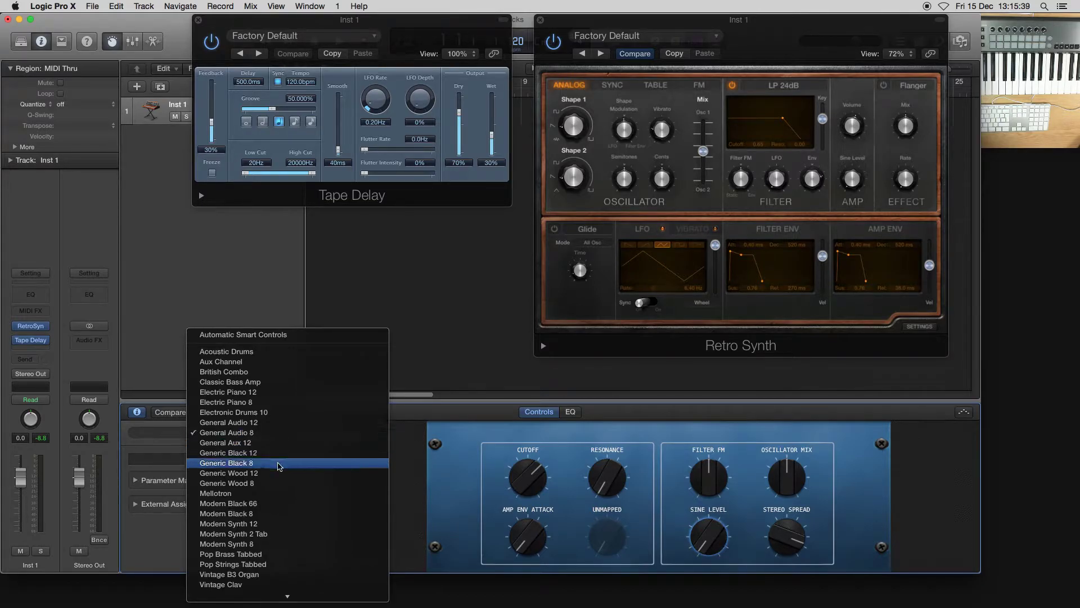
pyautogui.click(280, 464)
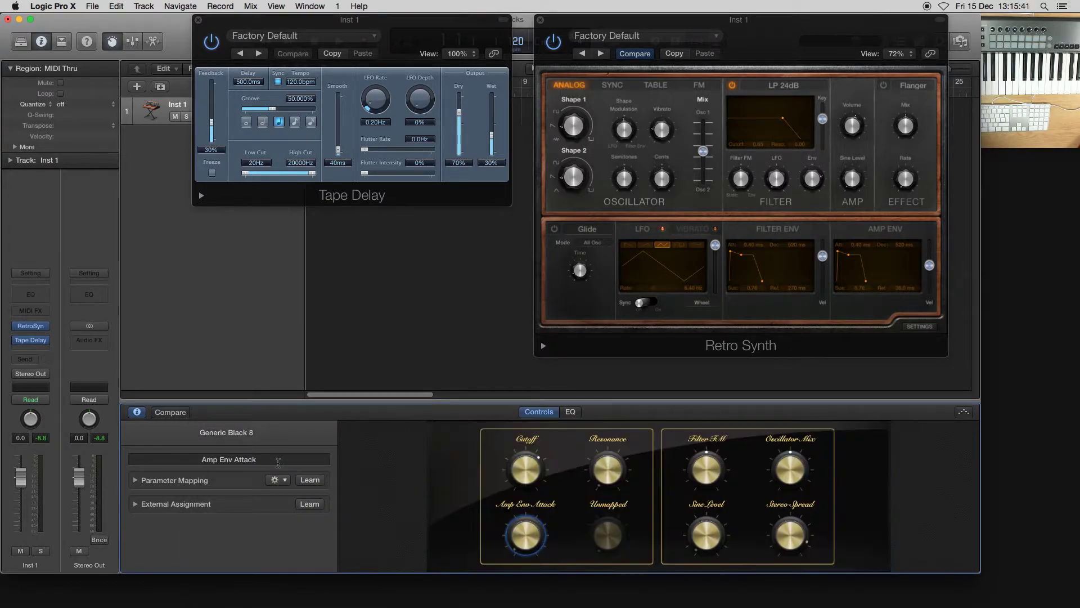
pyautogui.click(265, 436)
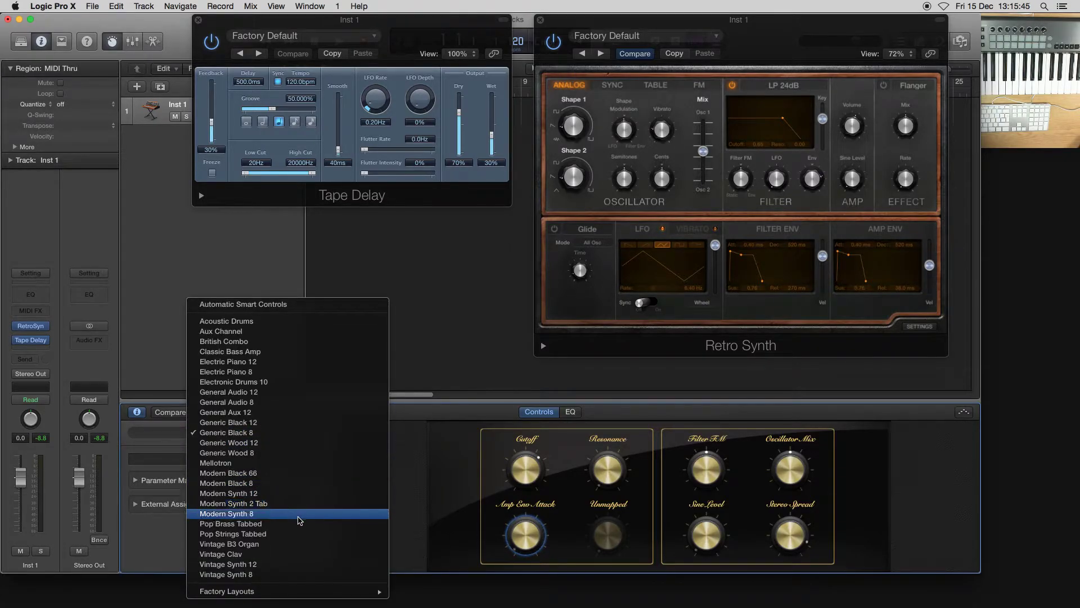
pyautogui.click(302, 517)
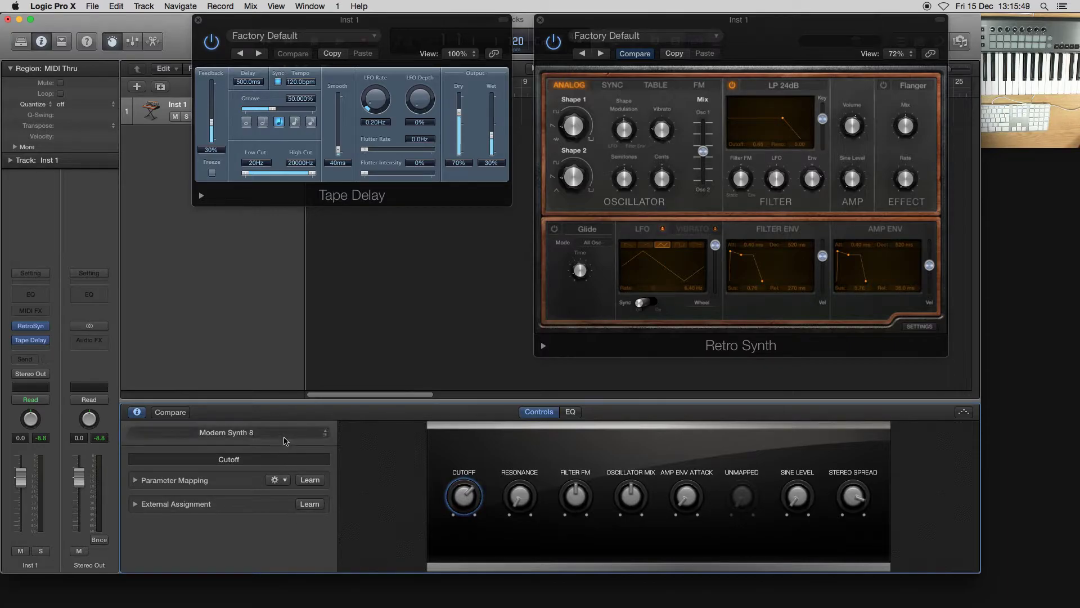
pyautogui.click(283, 439)
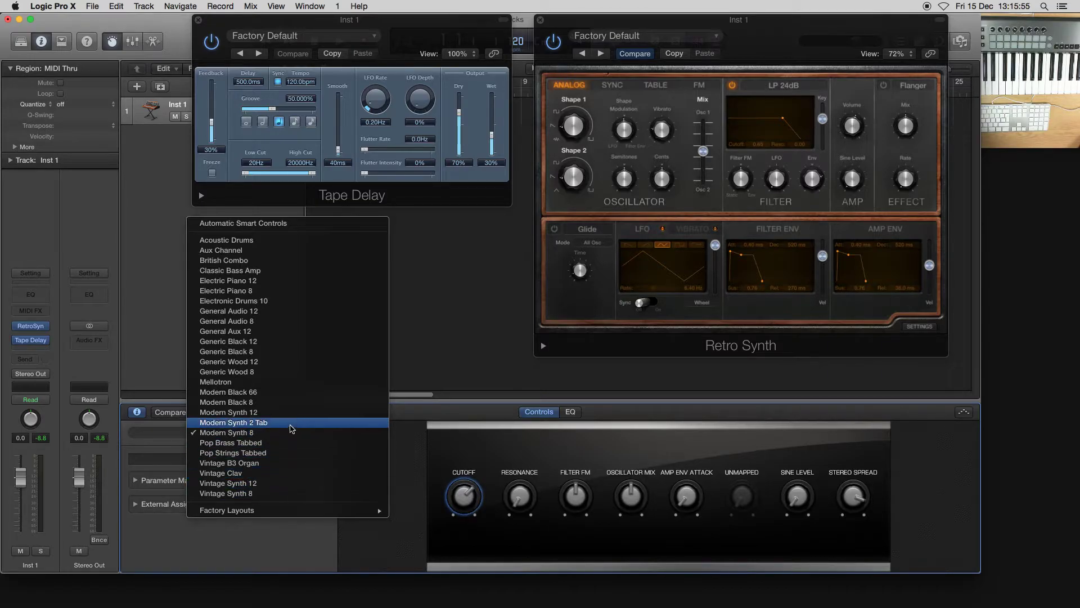
pyautogui.click(294, 415)
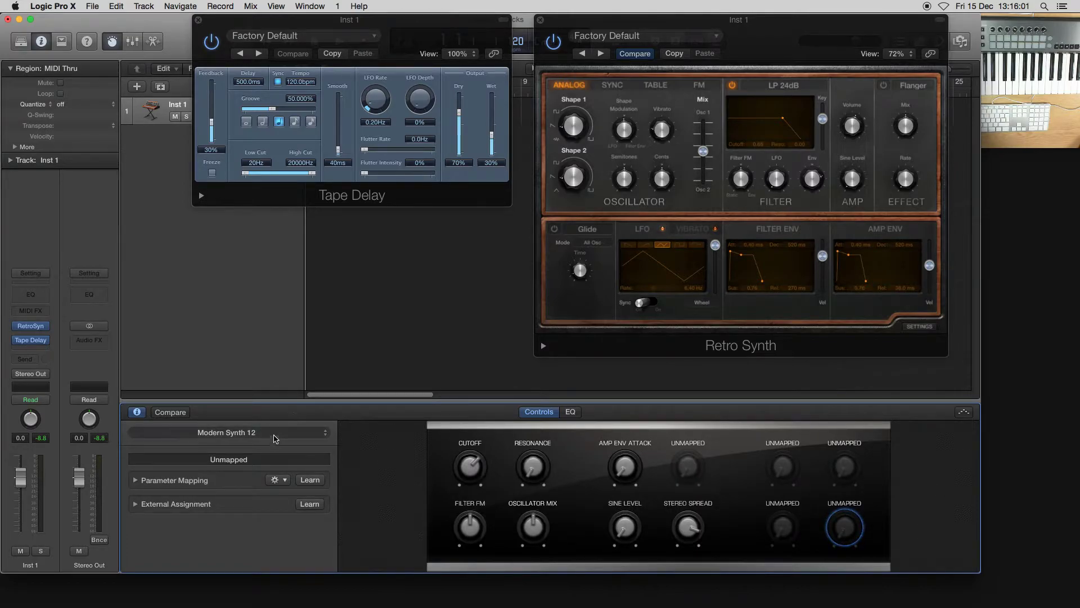
pyautogui.click(277, 433)
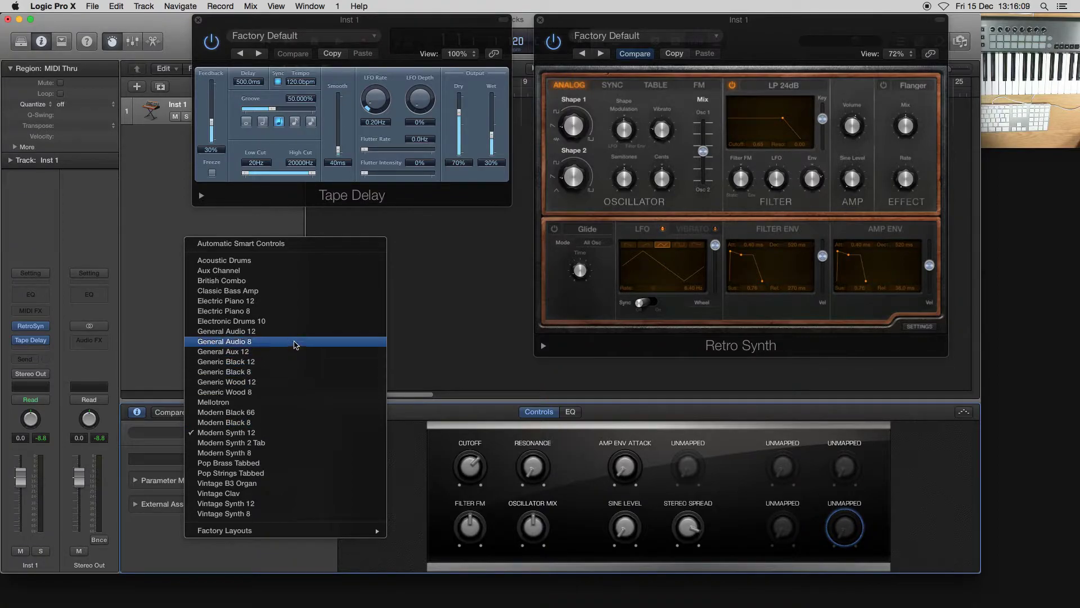
# - Choose General Audio 8 as the Smart Controls layout
pyautogui.click(295, 344)
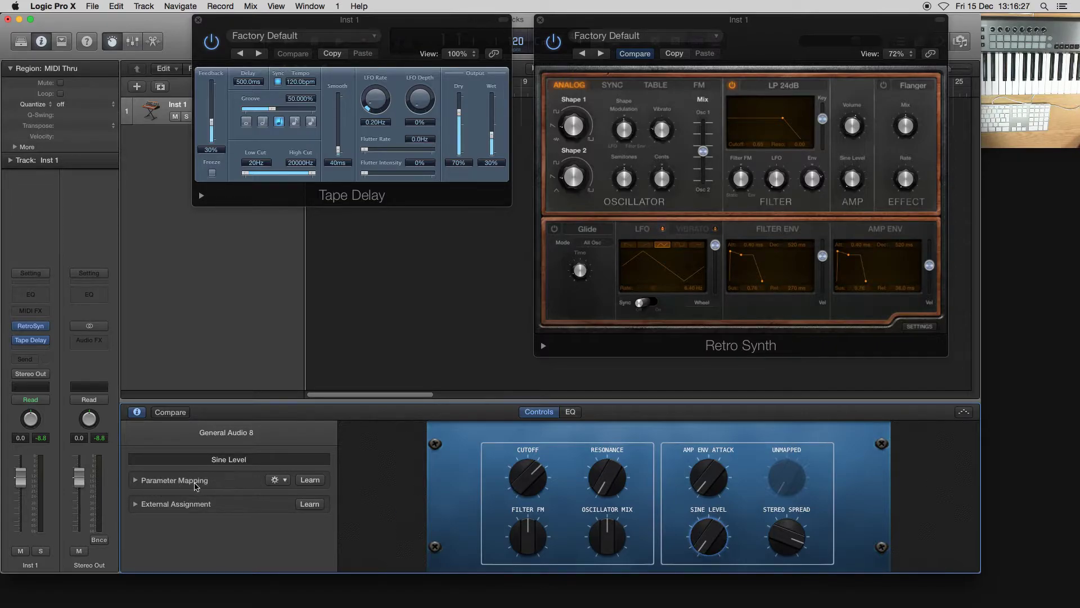
# - Turn on Parameter Mapping Learn and map the first Smart Control to Amp Env Attack
pyautogui.click(310, 480)
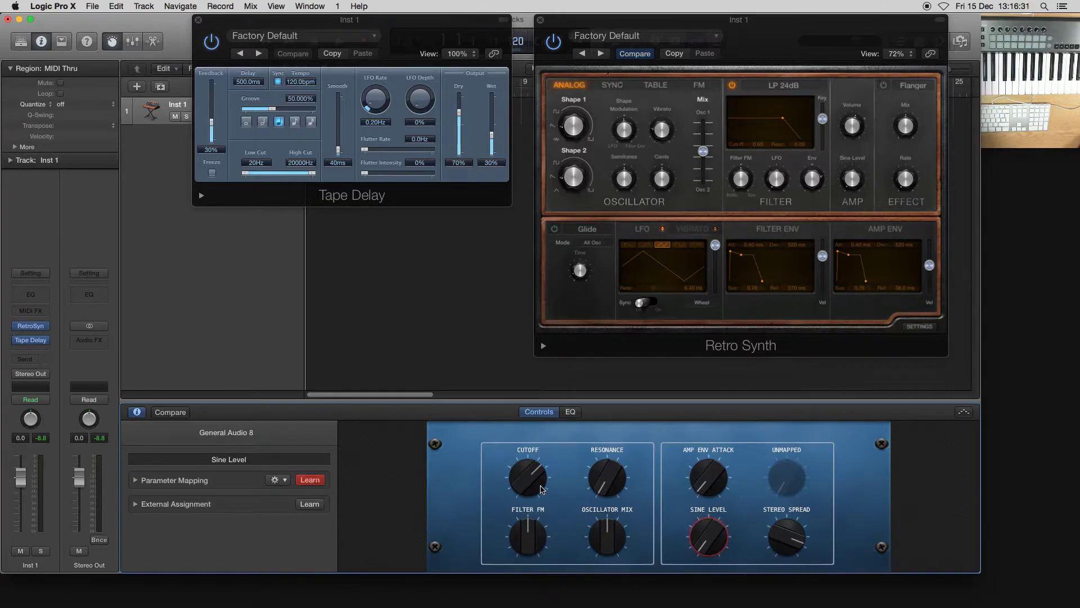
pyautogui.click(522, 482)
pyautogui.click(601, 482)
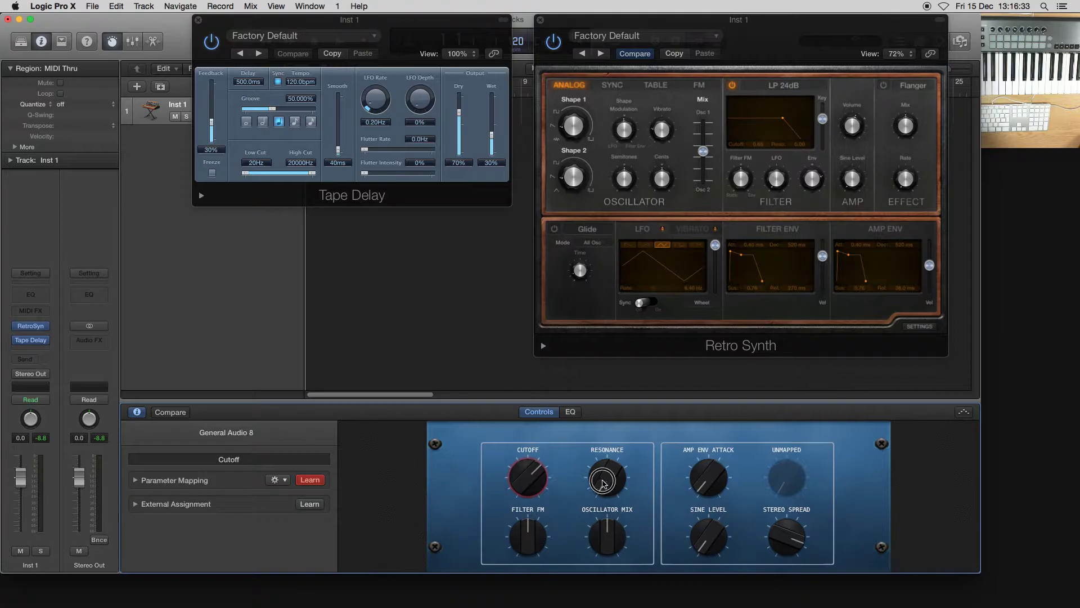
pyautogui.click(533, 534)
pyautogui.click(609, 539)
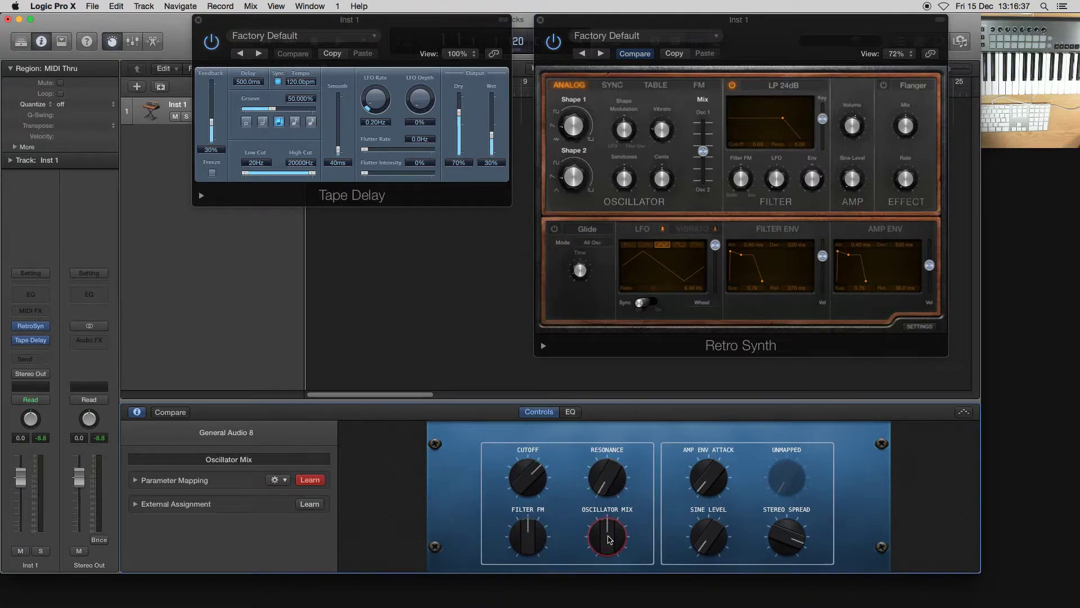
pyautogui.click(530, 483)
pyautogui.click(604, 484)
pyautogui.click(533, 535)
pyautogui.click(608, 540)
pyautogui.click(528, 480)
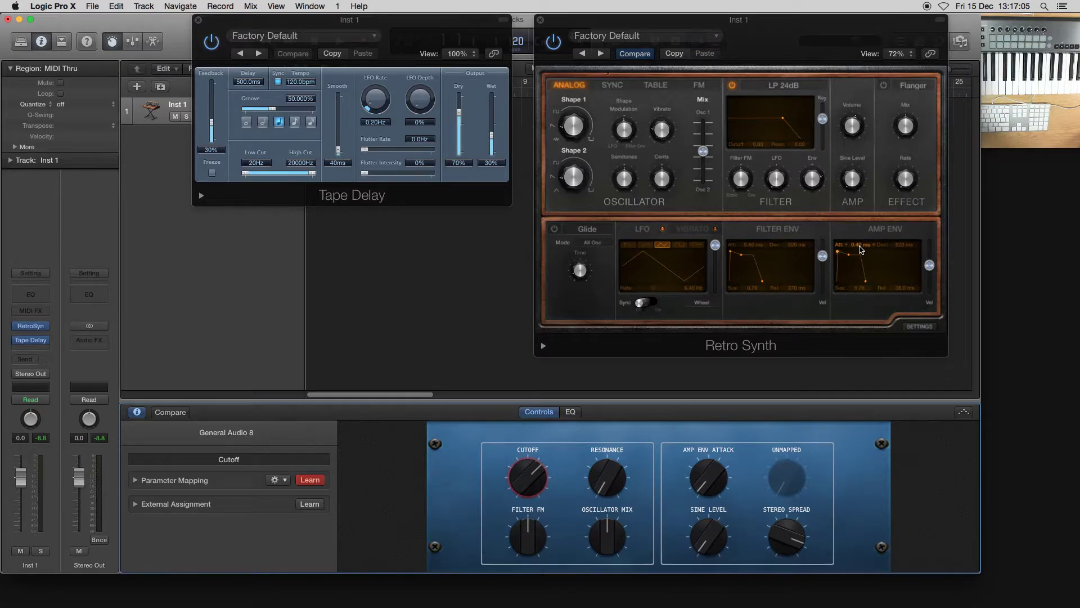
pyautogui.moveTo(860, 249)
pyautogui.mouseDown()
pyautogui.moveTo(860, 191)
pyautogui.moveTo(860, 251)
pyautogui.moveTo(861, 227)
pyautogui.moveTo(860, 238)
pyautogui.mouseUp()
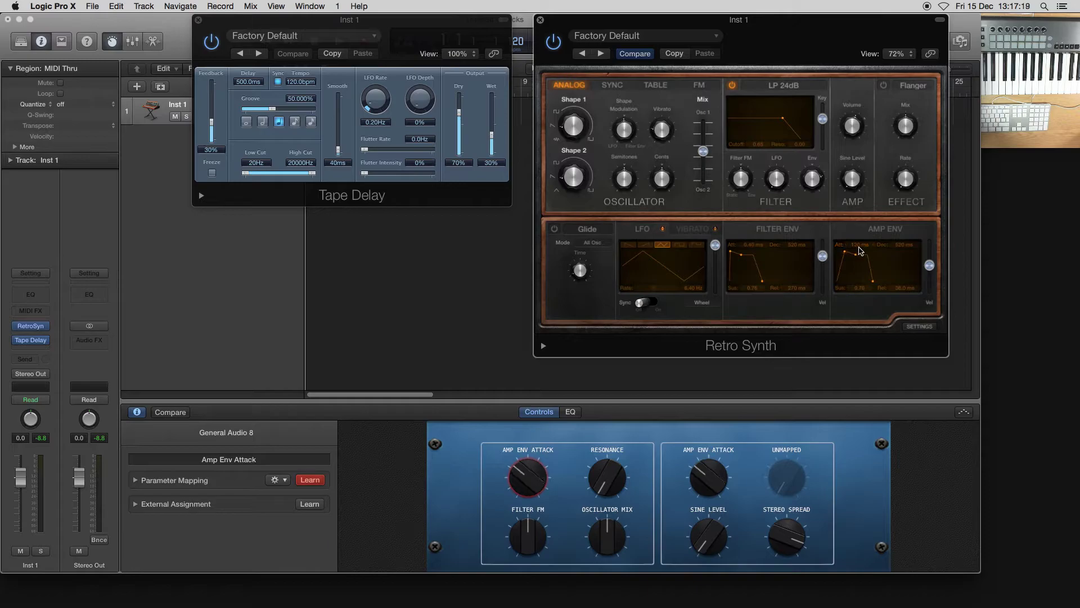
# - Map the next three Smart Controls to Amp Env Decay, Sustain and Release
pyautogui.click(604, 481)
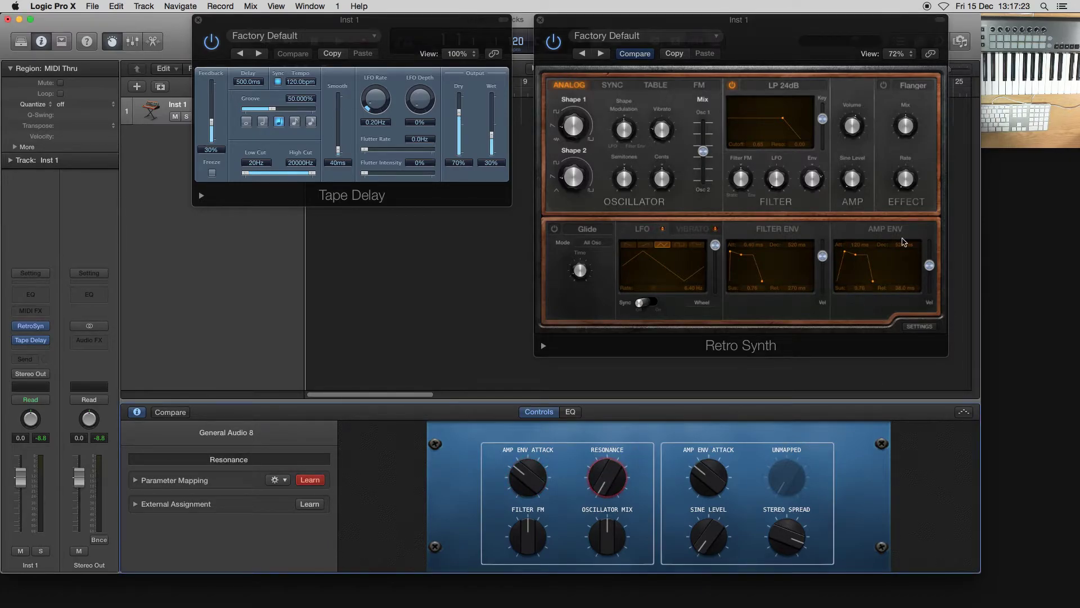
pyautogui.moveTo(903, 244); pyautogui.dragTo(897, 286)
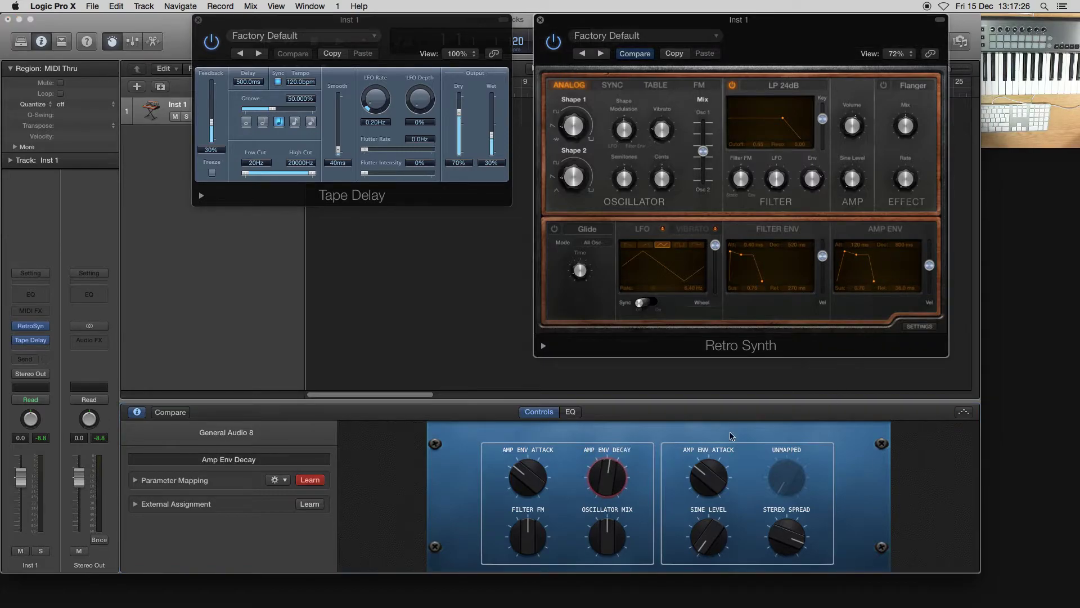
pyautogui.click(533, 536)
pyautogui.click(864, 291)
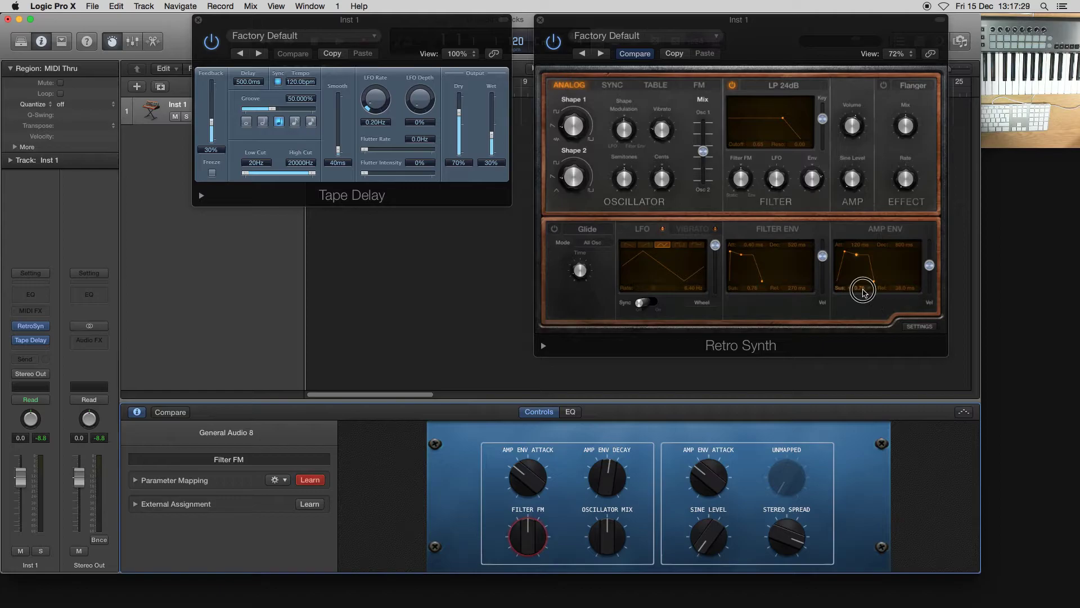
pyautogui.moveTo(865, 292); pyautogui.dragTo(852, 323)
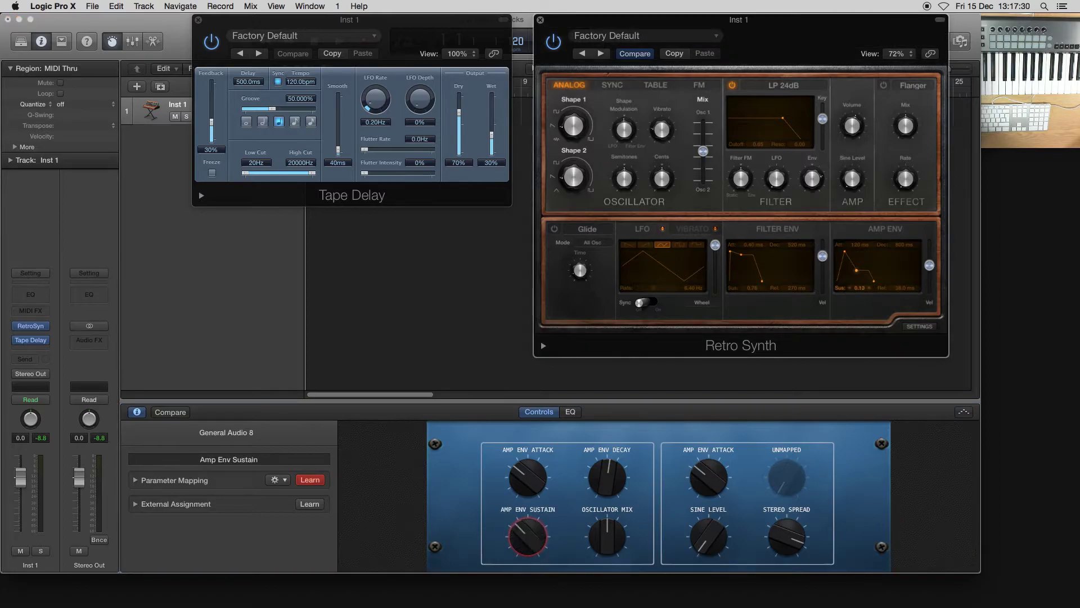
pyautogui.click(604, 550)
pyautogui.moveTo(904, 291); pyautogui.dragTo(904, 262)
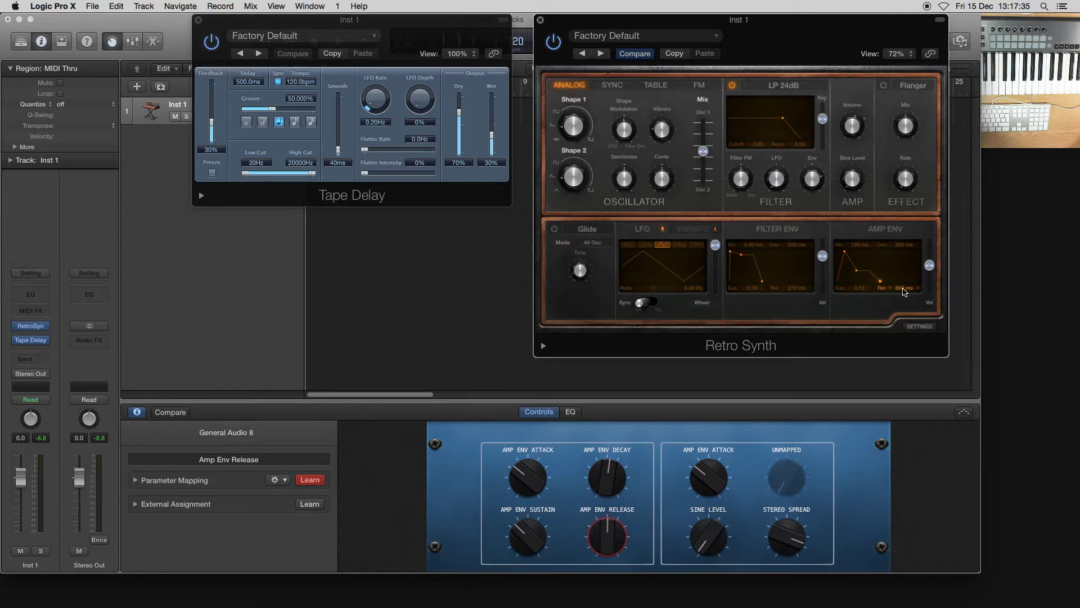
pyautogui.click(710, 478)
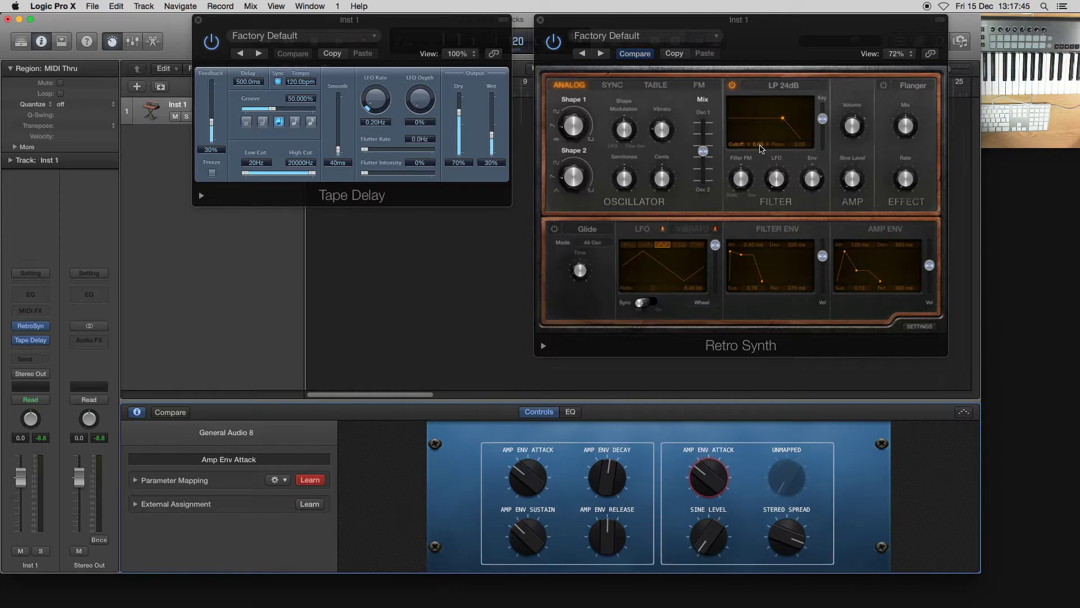
# - Map three right-hand Smart Controls to Cutoff, Resonance and Cutoff by LFO
pyautogui.moveTo(760, 148)
pyautogui.mouseDown()
pyautogui.moveTo(760, 169)
pyautogui.moveTo(761, 150)
pyautogui.mouseUp()
pyautogui.click(785, 484)
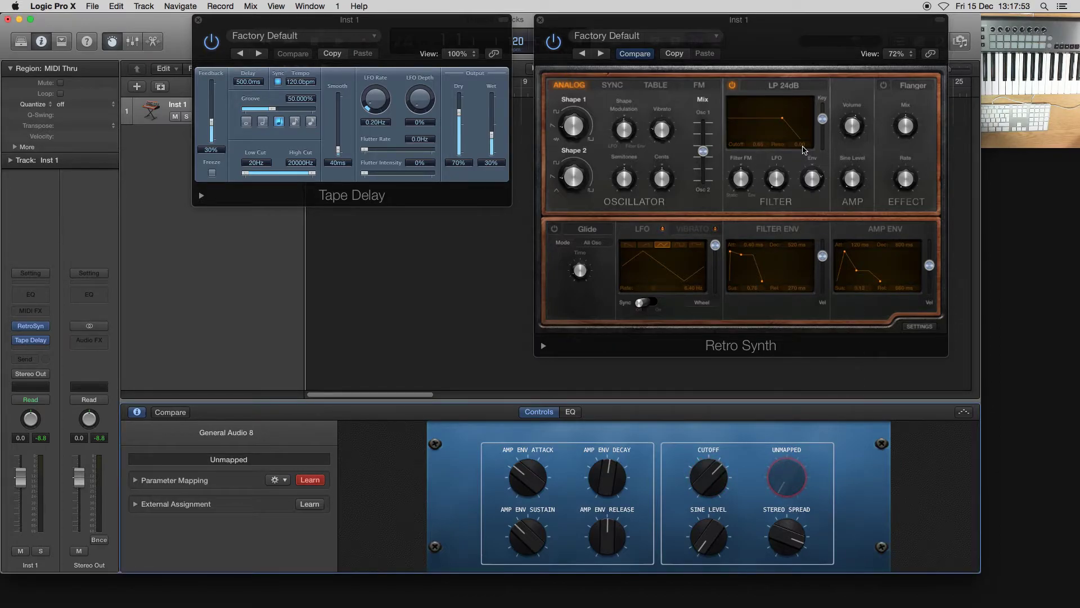
pyautogui.moveTo(804, 150); pyautogui.dragTo(804, 99)
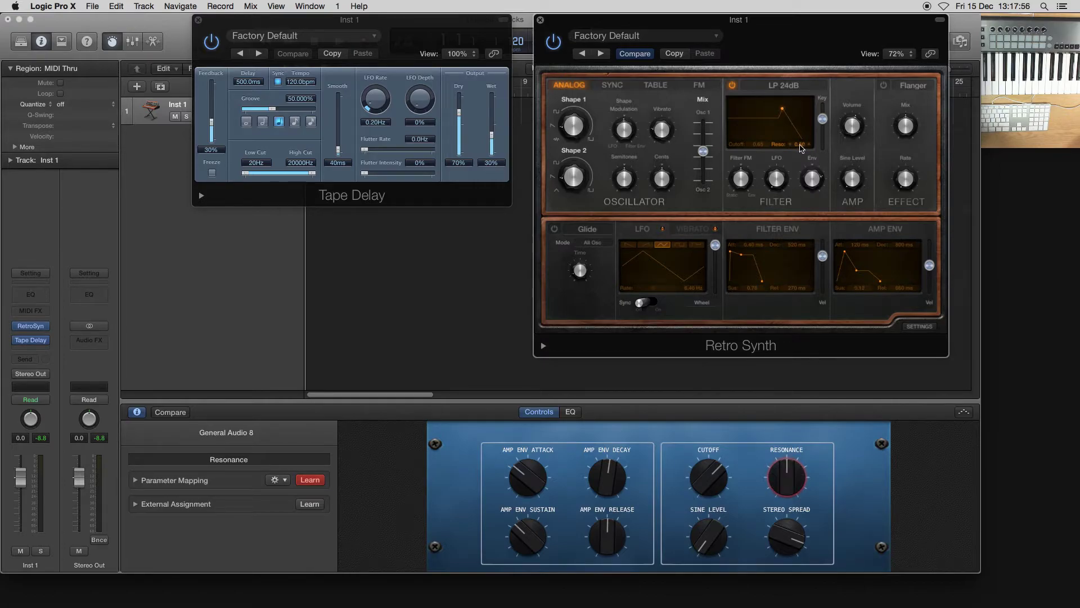
pyautogui.click(707, 541)
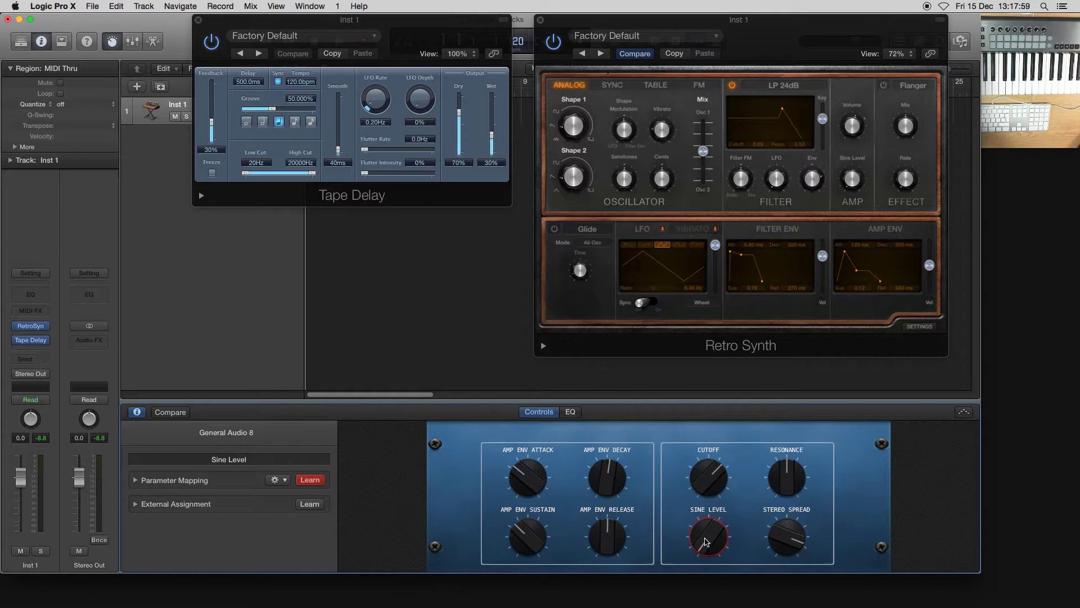
pyautogui.click(777, 179)
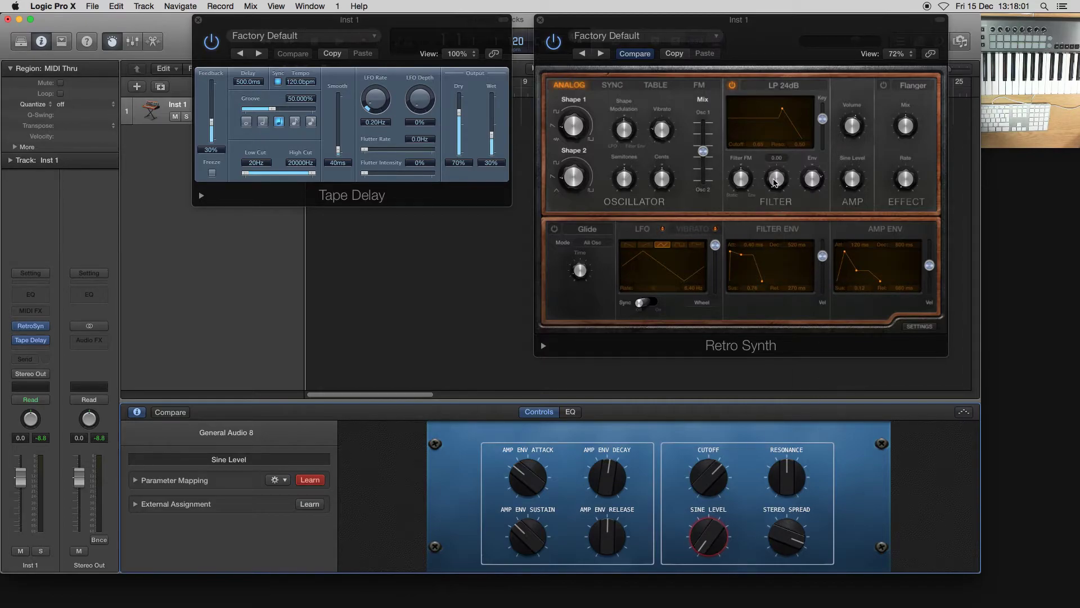
pyautogui.moveTo(775, 181); pyautogui.dragTo(768, 161)
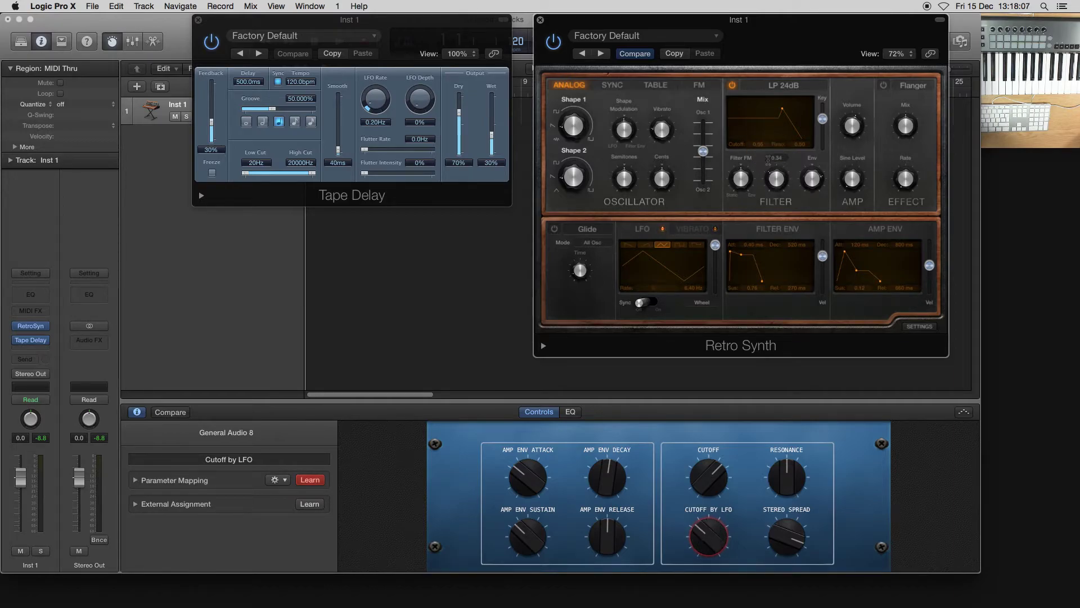
# - Replace the Stereo Spread Smart Control with Tape Delay Feedback
pyautogui.click(787, 534)
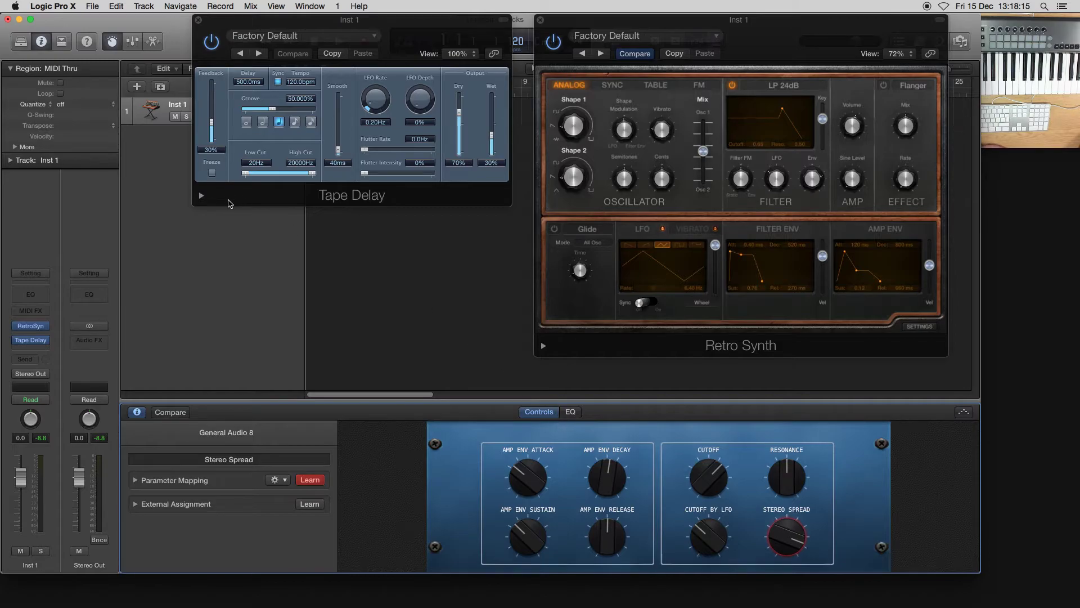
pyautogui.click(208, 118)
pyautogui.moveTo(211, 124)
pyautogui.mouseDown()
pyautogui.moveTo(214, 97)
pyautogui.moveTo(217, 133)
pyautogui.moveTo(219, 94)
pyautogui.moveTo(218, 115)
pyautogui.moveTo(218, 104)
pyautogui.mouseUp()
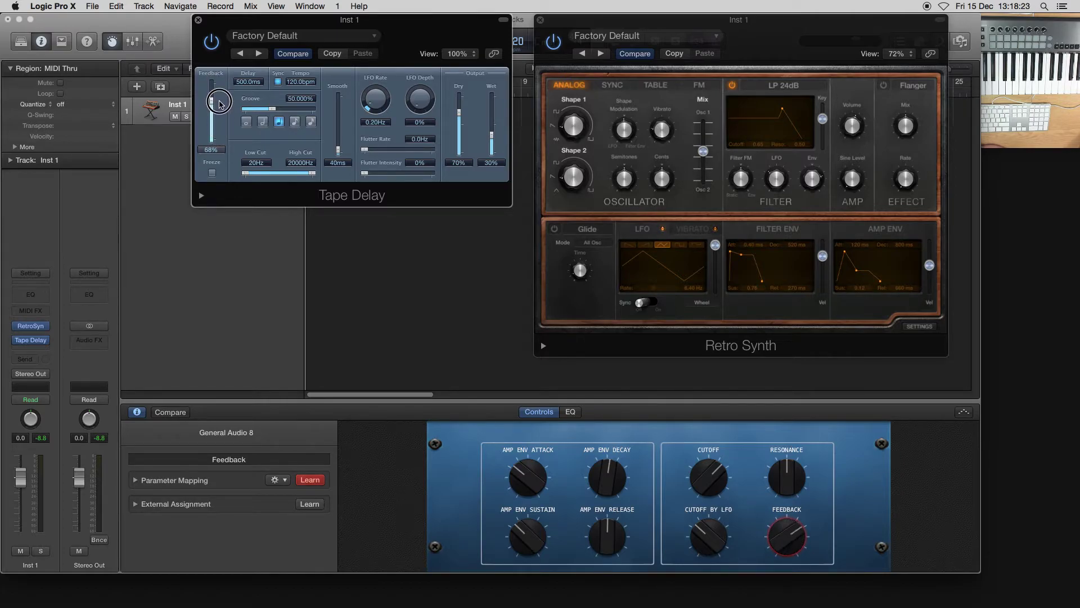
pyautogui.click(310, 481)
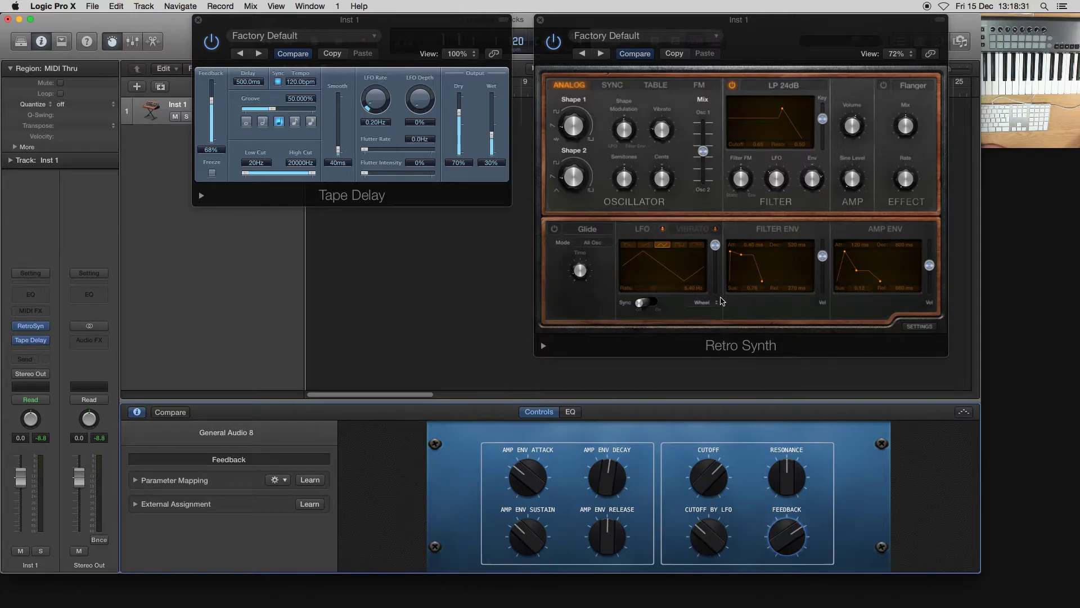
pyautogui.moveTo(715, 258)
pyautogui.moveTo(717, 249); pyautogui.dragTo(722, 302)
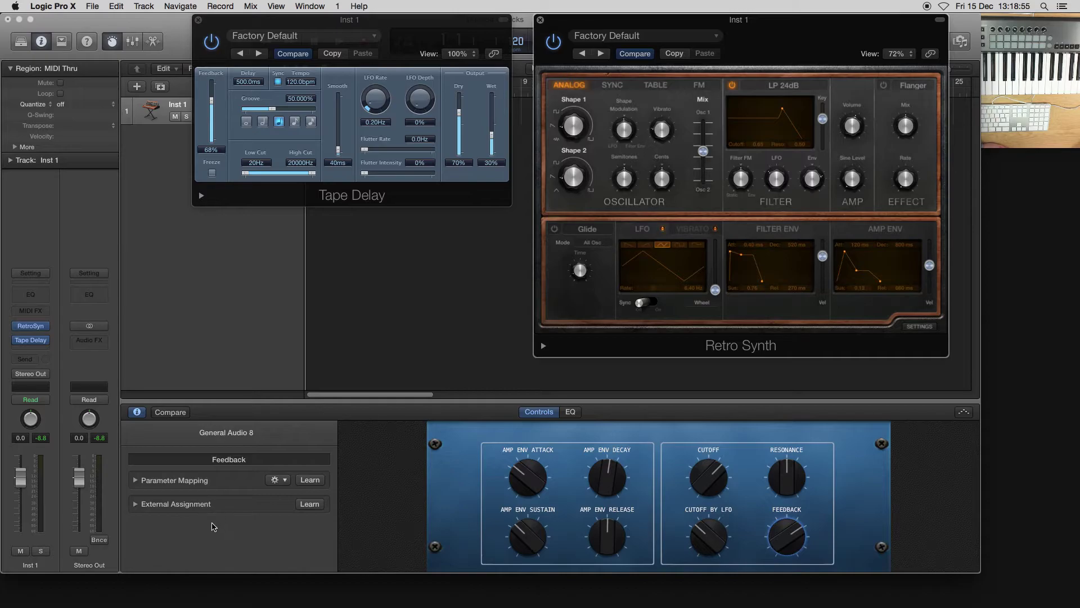
# - Turn on External Assignment Learn and assign a hardware knob to each of the eight Smart Controls
pyautogui.click(309, 504)
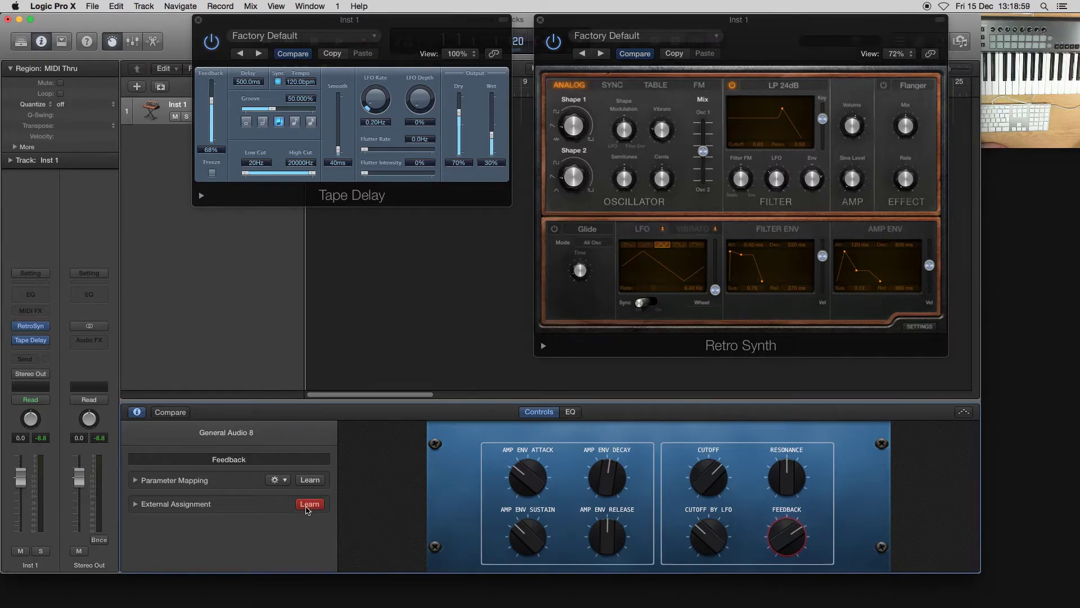
pyautogui.click(534, 485)
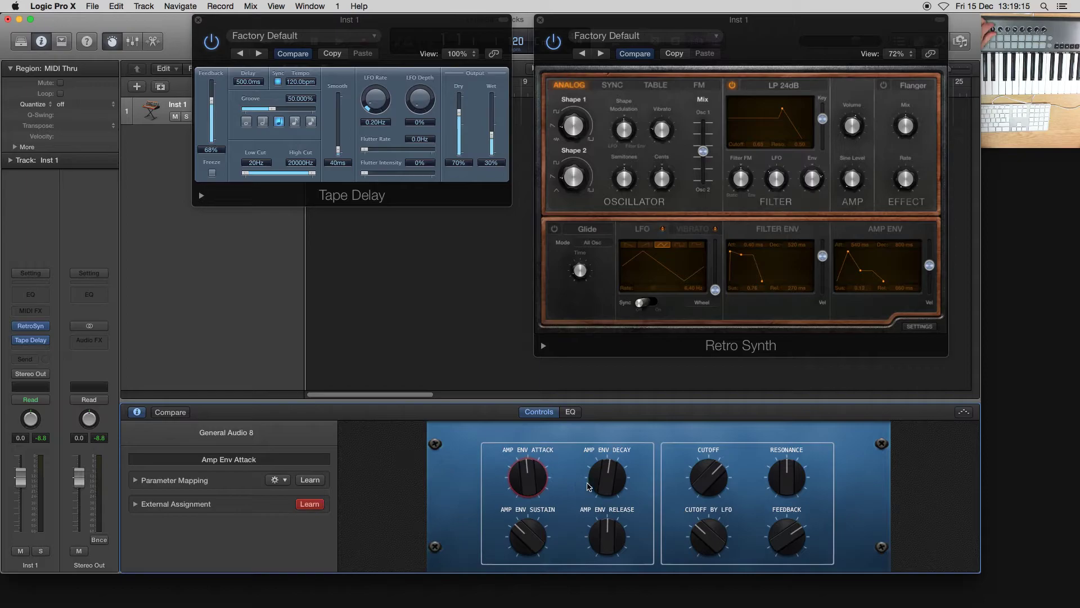
pyautogui.click(606, 483)
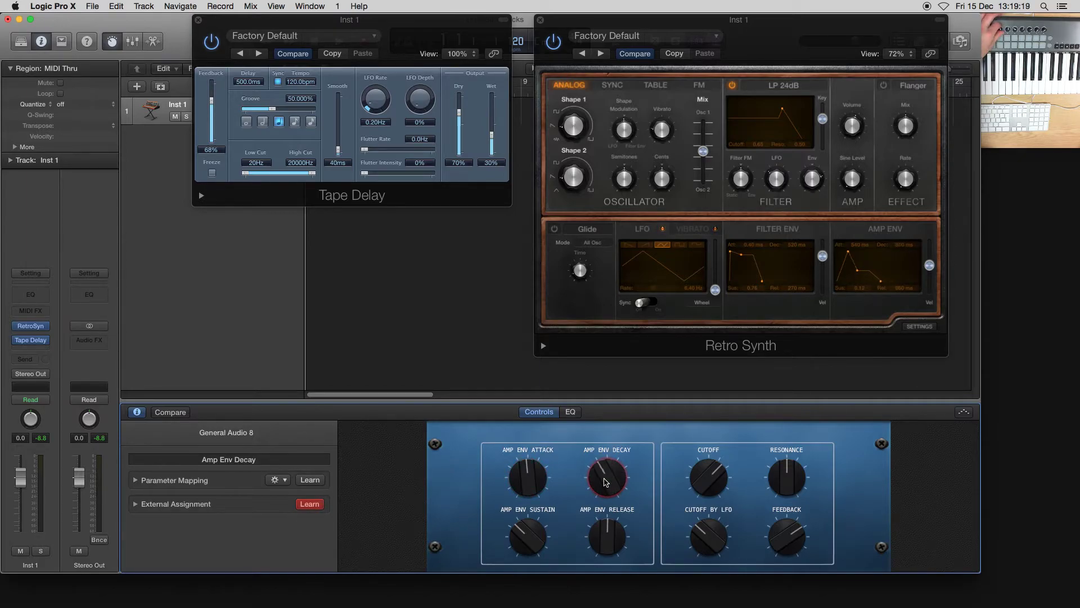
pyautogui.click(529, 541)
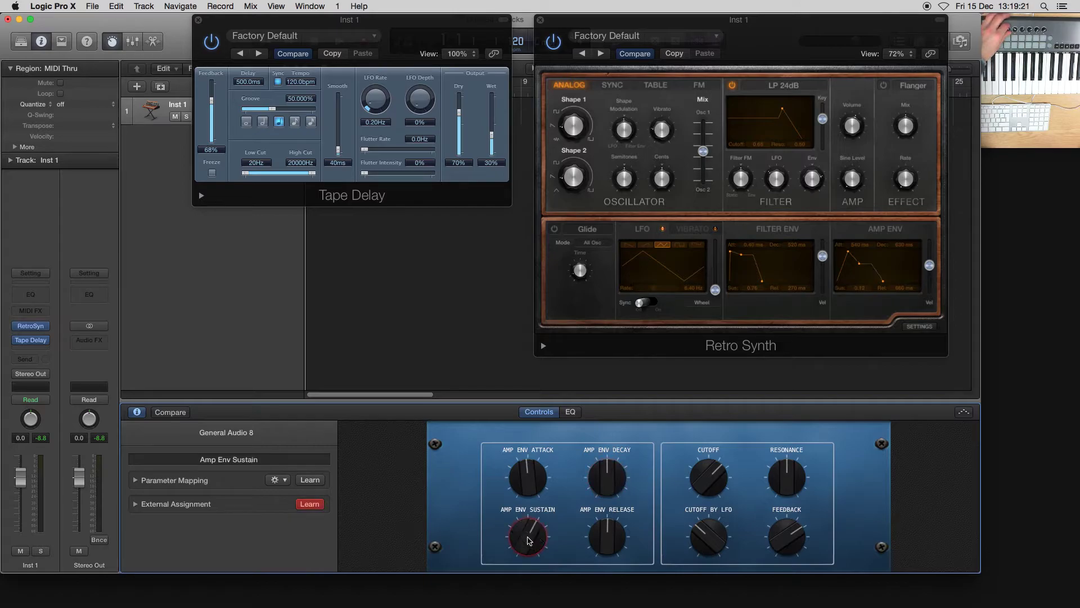
pyautogui.click(608, 535)
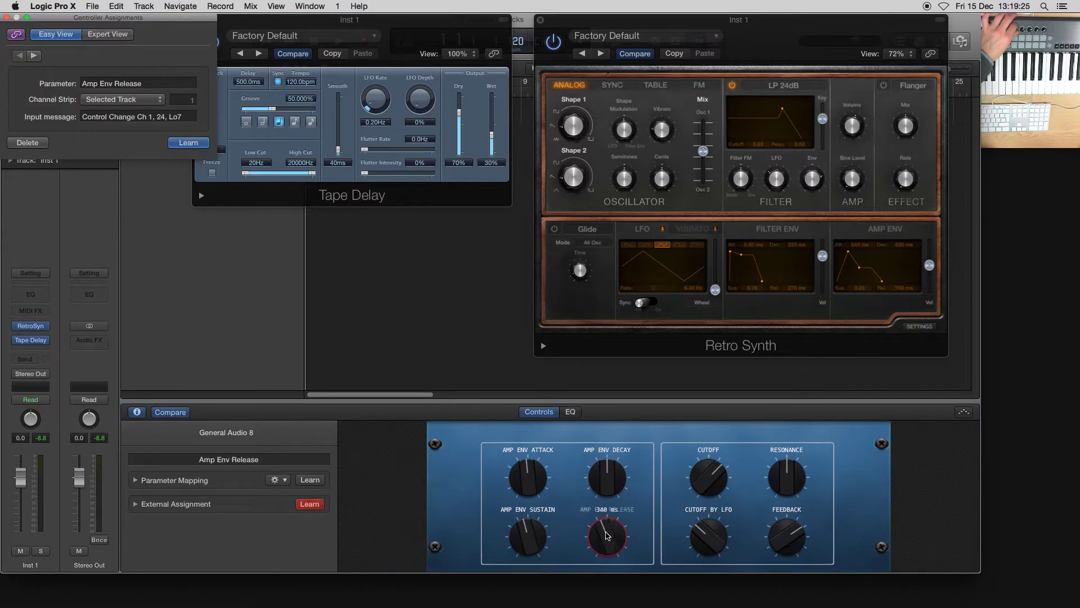
pyautogui.click(710, 478)
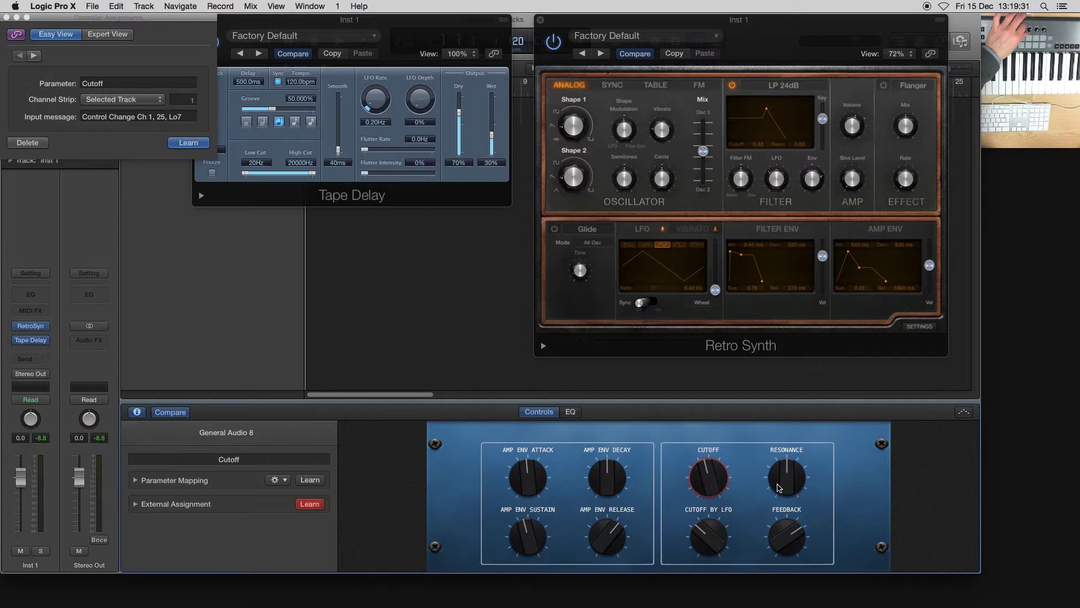
pyautogui.click(787, 481)
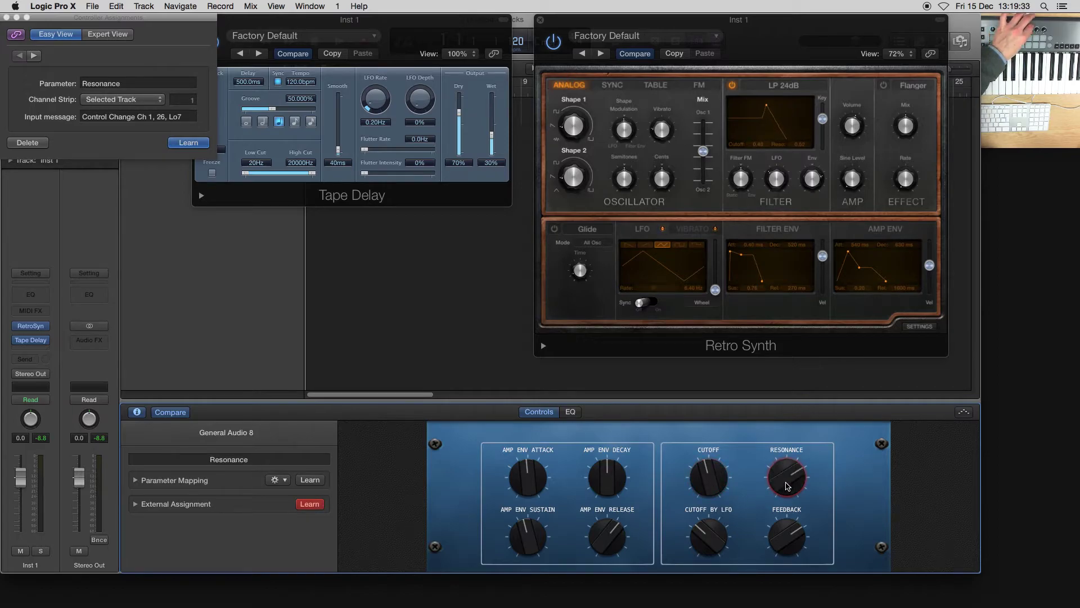
pyautogui.click(714, 541)
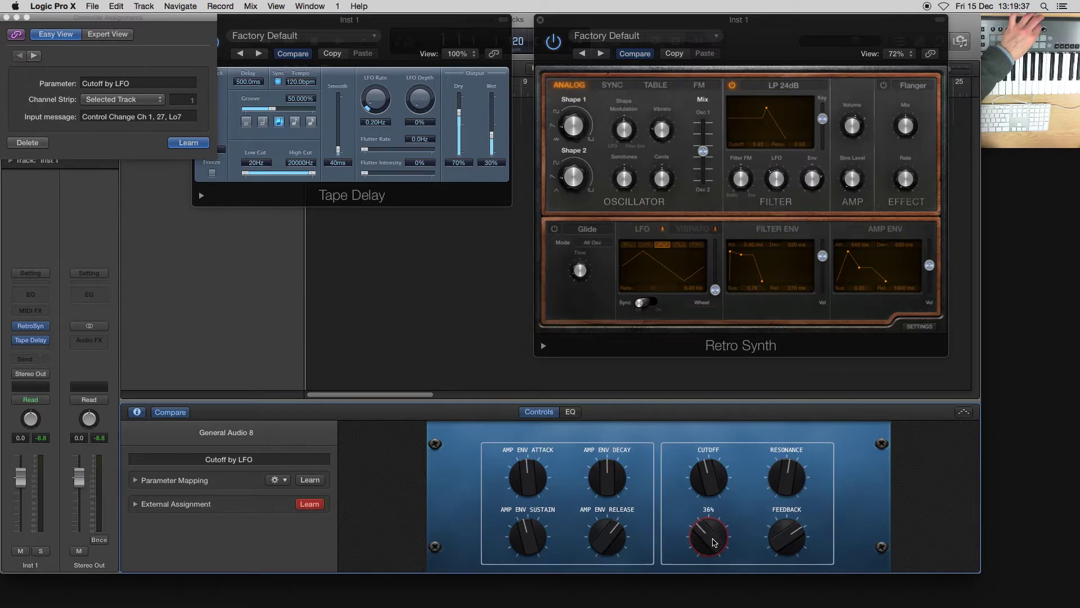
pyautogui.click(788, 534)
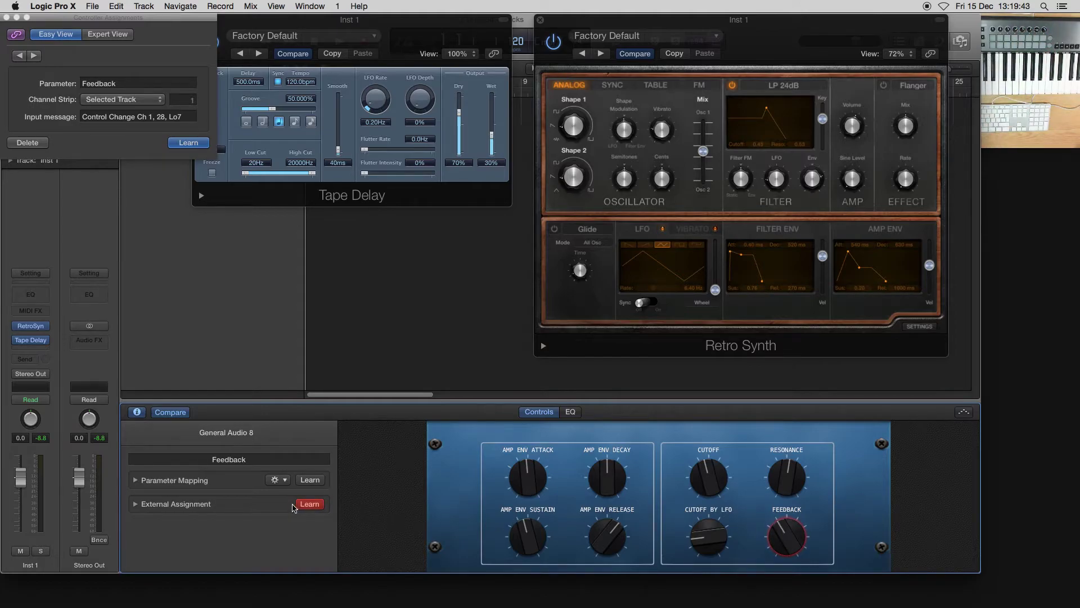
# - Turn off External Assignment Learn, leaving Cutoff by LFO on CC 27, channel 1
pyautogui.click(311, 504)
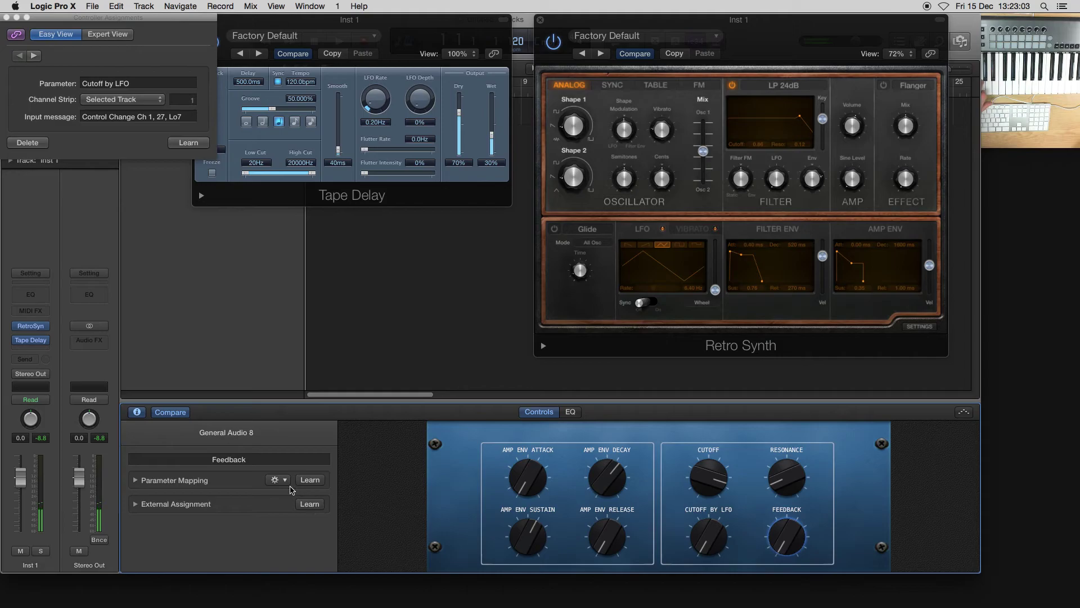
# - Close the Controller Assignments window, keeping the Retro Synth and Tape Delay windows open
pyautogui.click(7, 18)
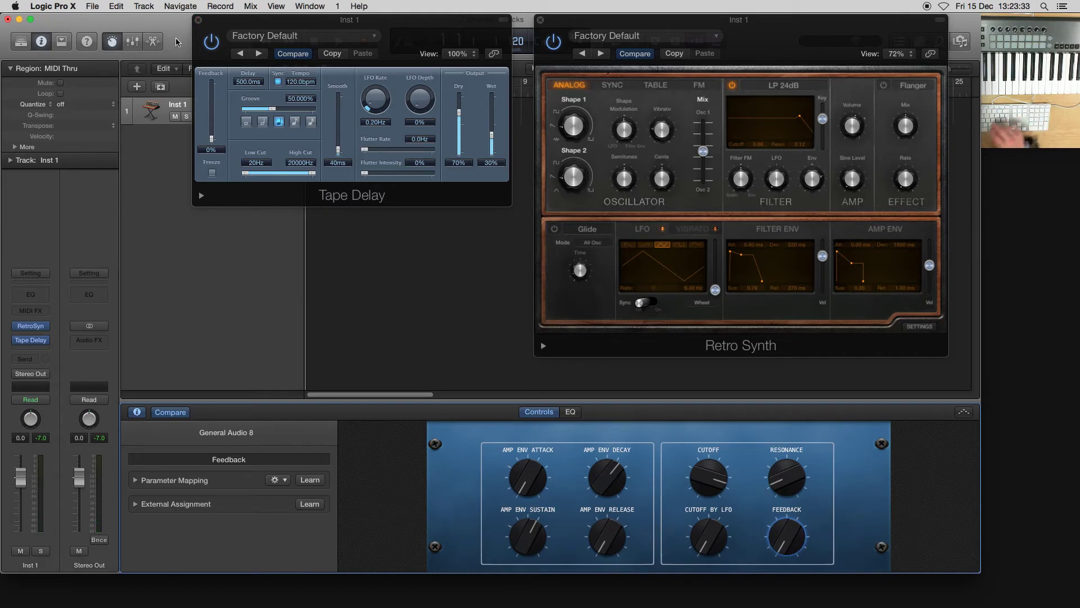
# - Hide the plug-in windows and name a new channel strip setting 'The Bestest Setting'
pyautogui.press('v')
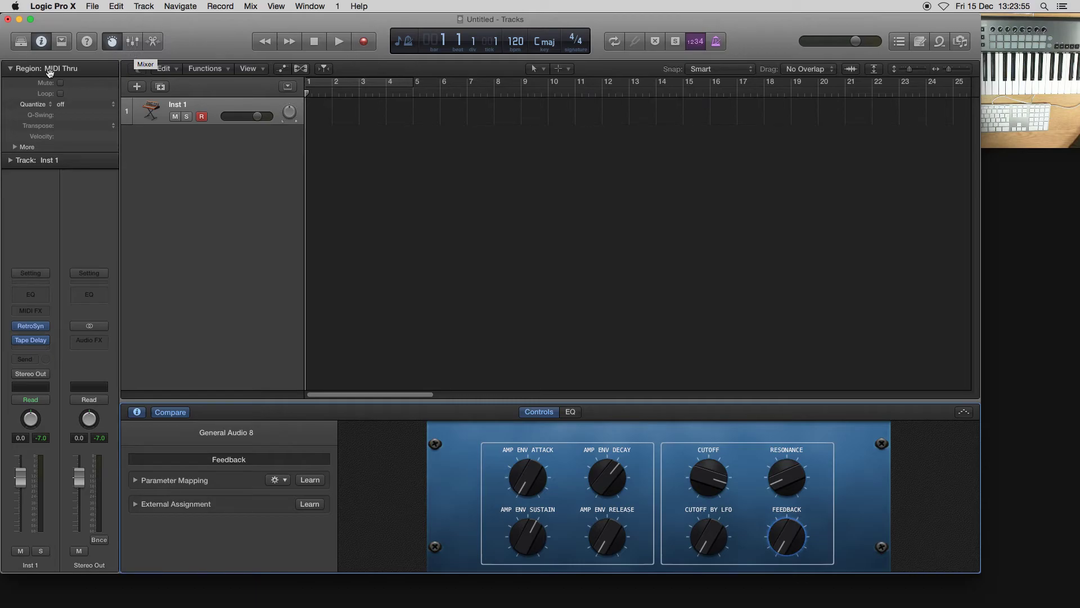
pyautogui.click(35, 277)
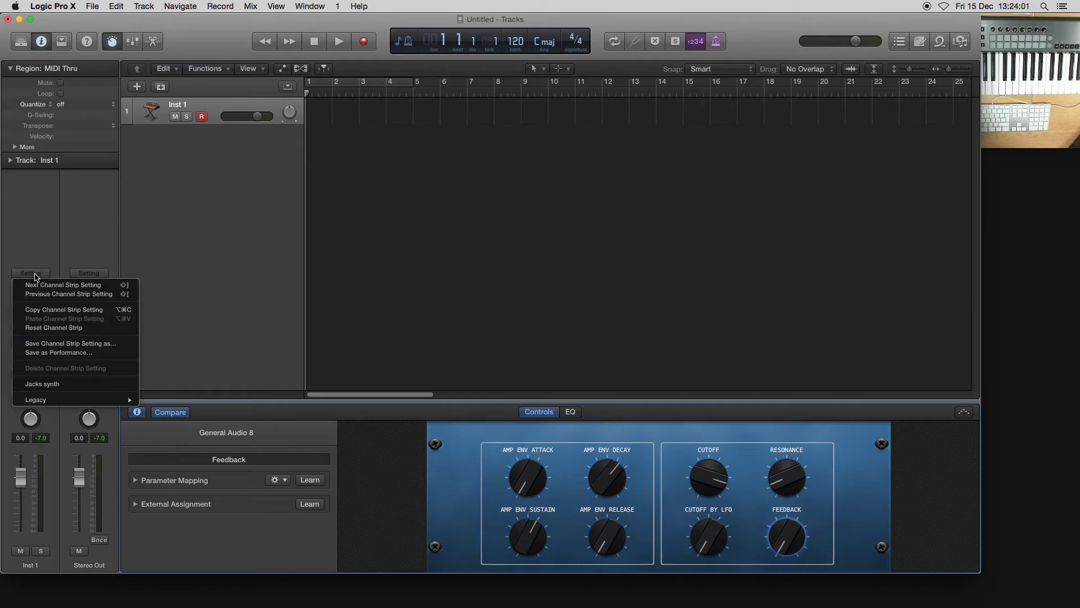
pyautogui.click(82, 344)
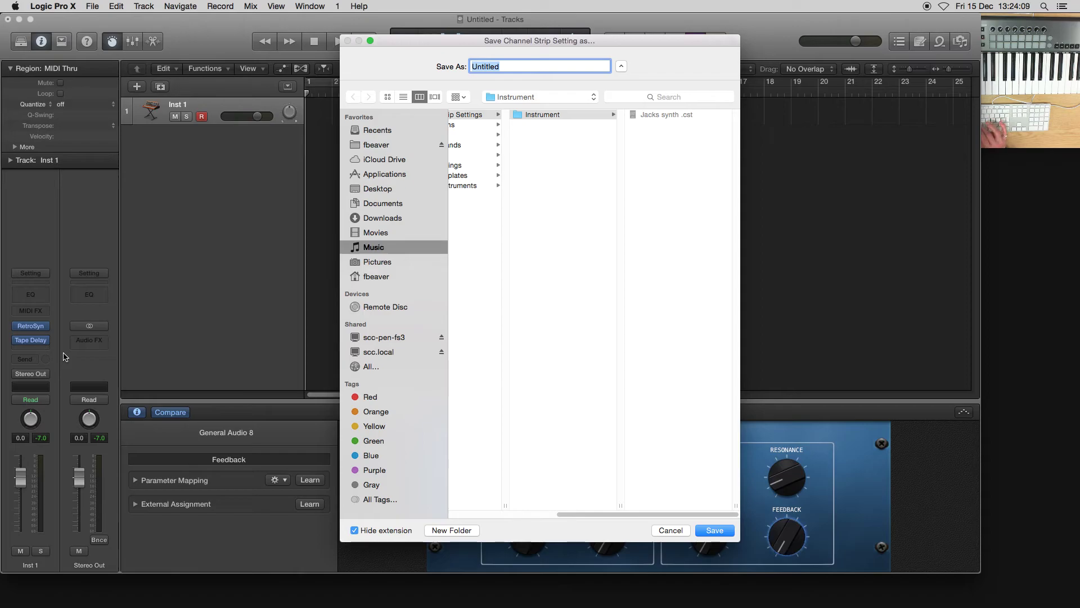
pyautogui.write('The ')
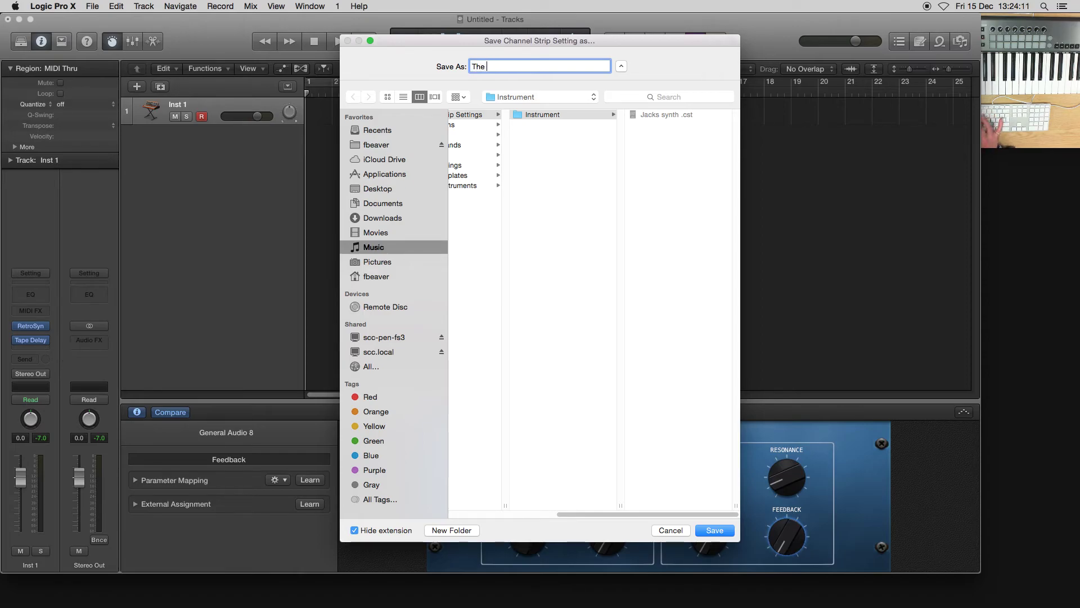
pyautogui.write('Bestest ')
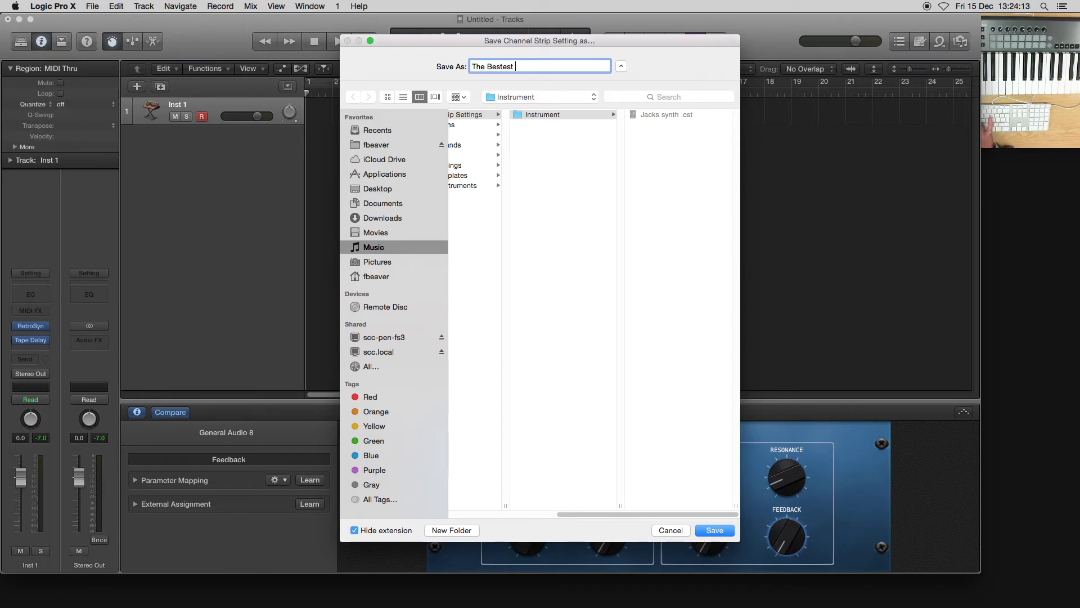
pyautogui.write('Setting')
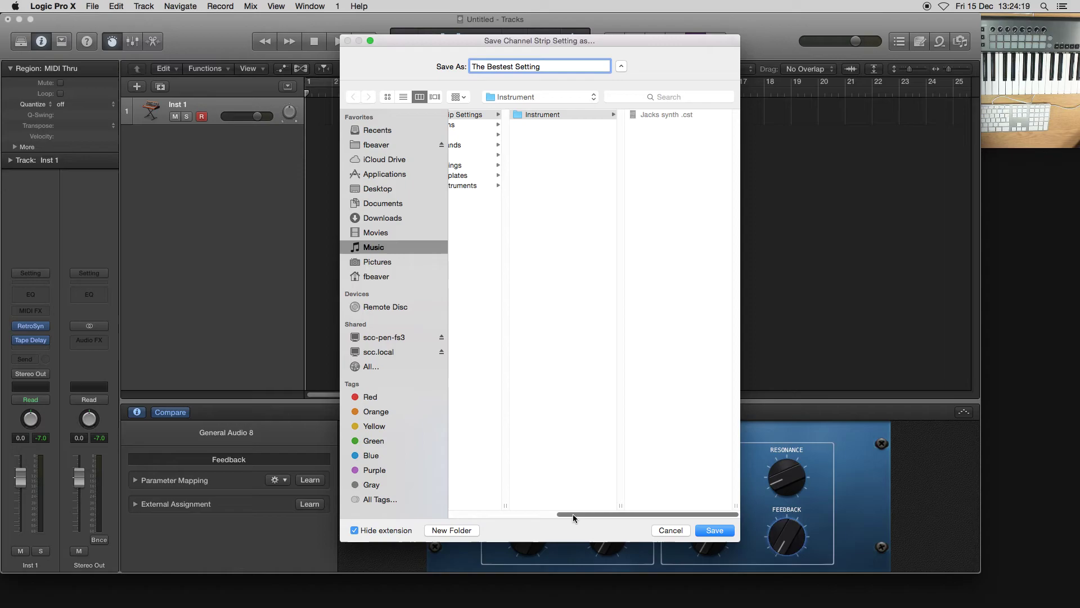
pyautogui.moveTo(572, 513); pyautogui.dragTo(427, 514)
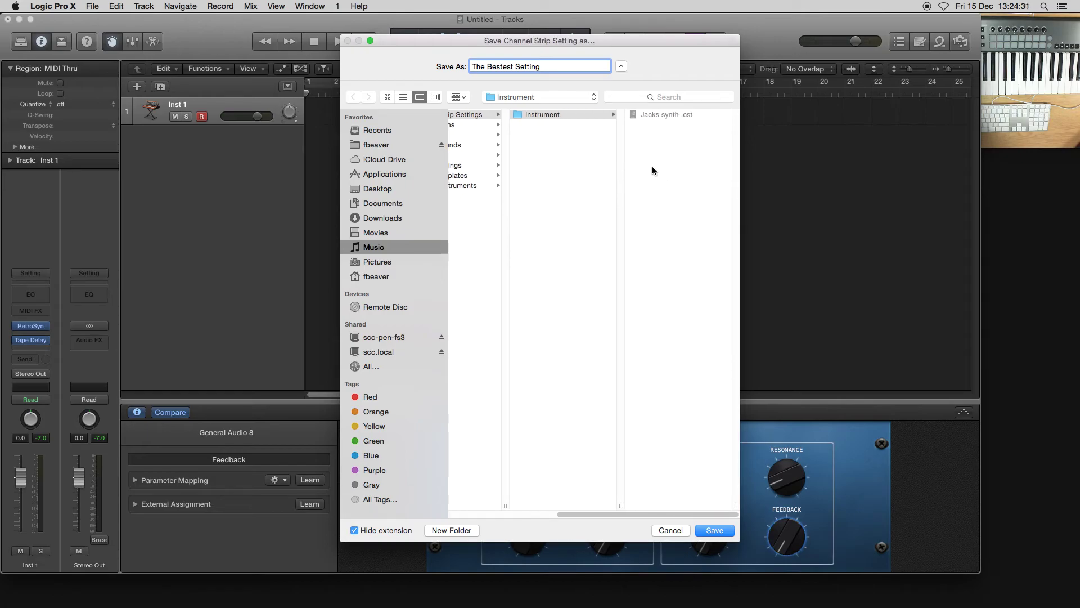
pyautogui.hscroll(-5, 652, 169)
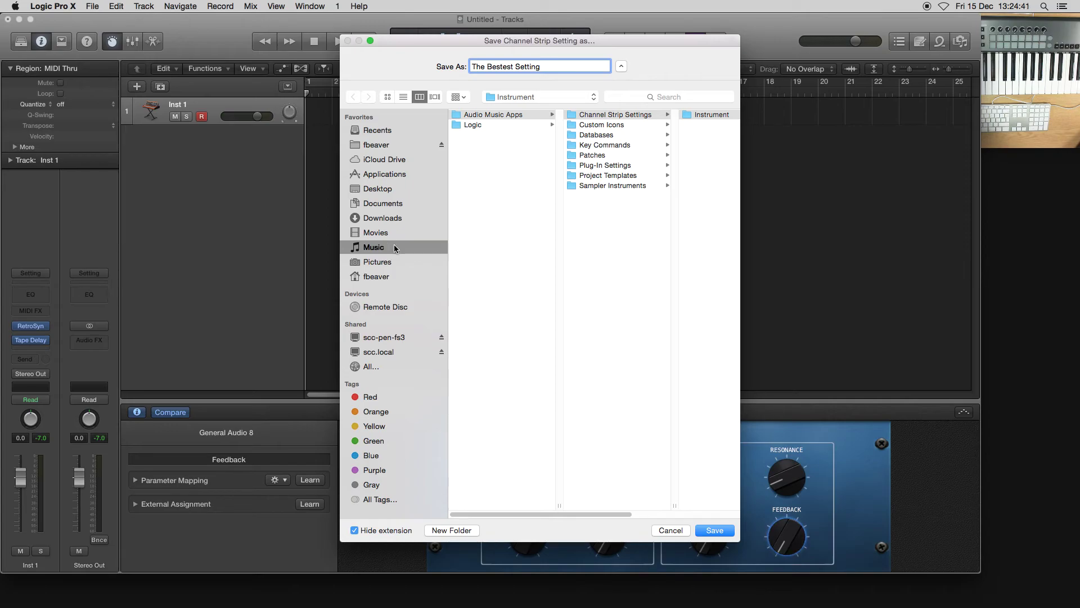
# - Save it into Music > Audio Music Apps > Channel Strip Settings > Instrument
pyautogui.click(376, 277)
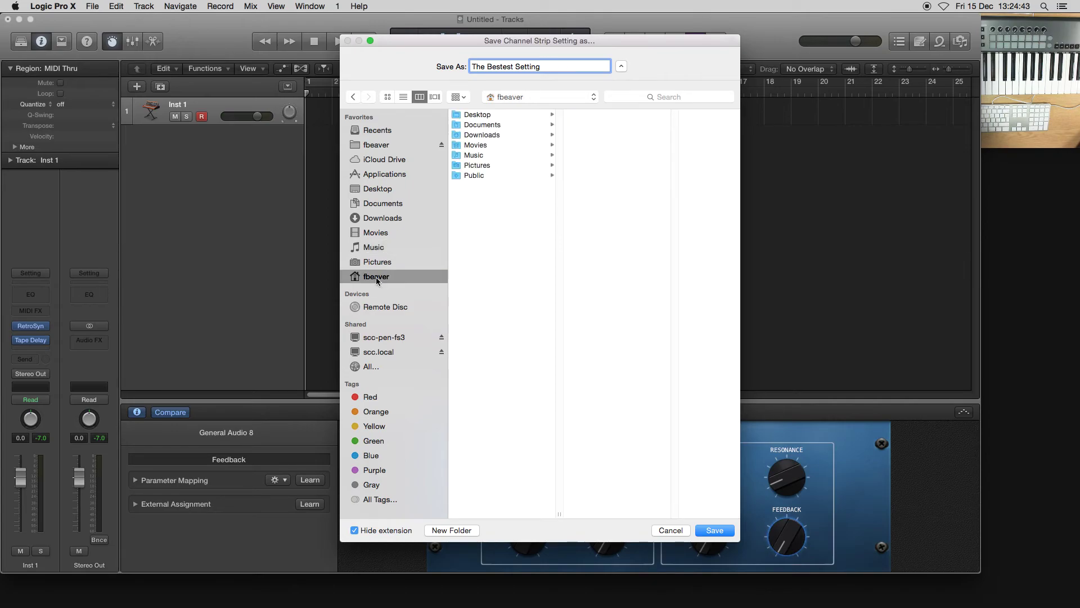
pyautogui.click(491, 155)
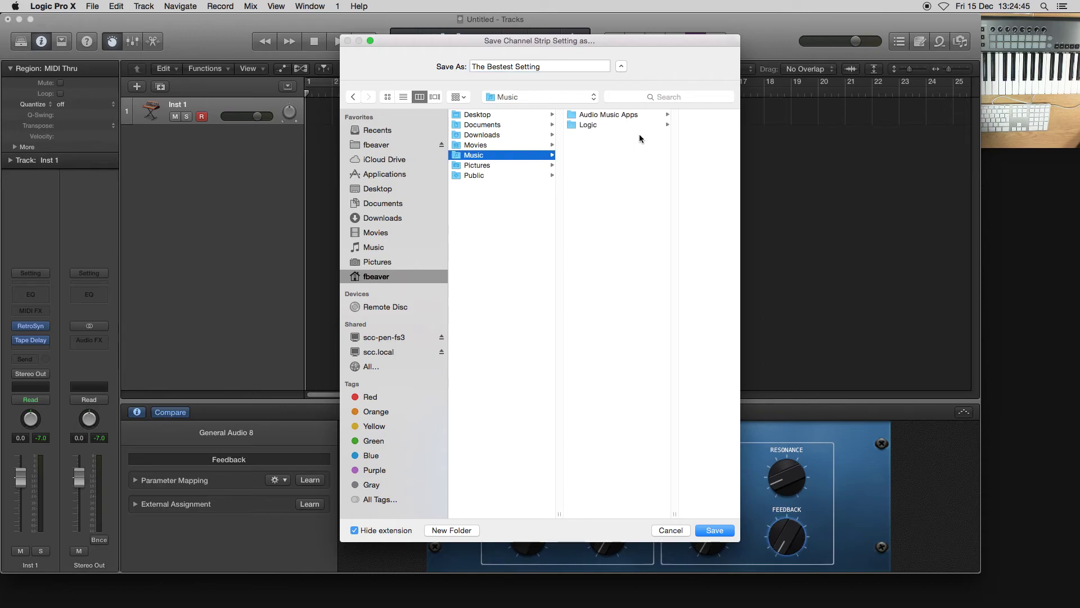
pyautogui.click(609, 114)
pyautogui.click(673, 113)
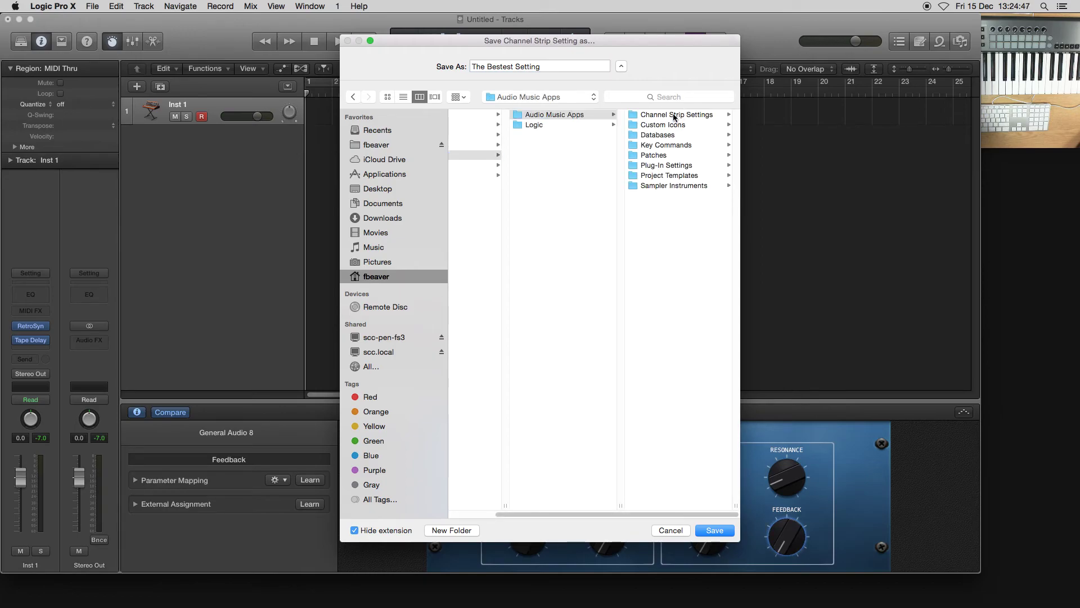
pyautogui.rightClick(673, 114)
pyautogui.click(647, 114)
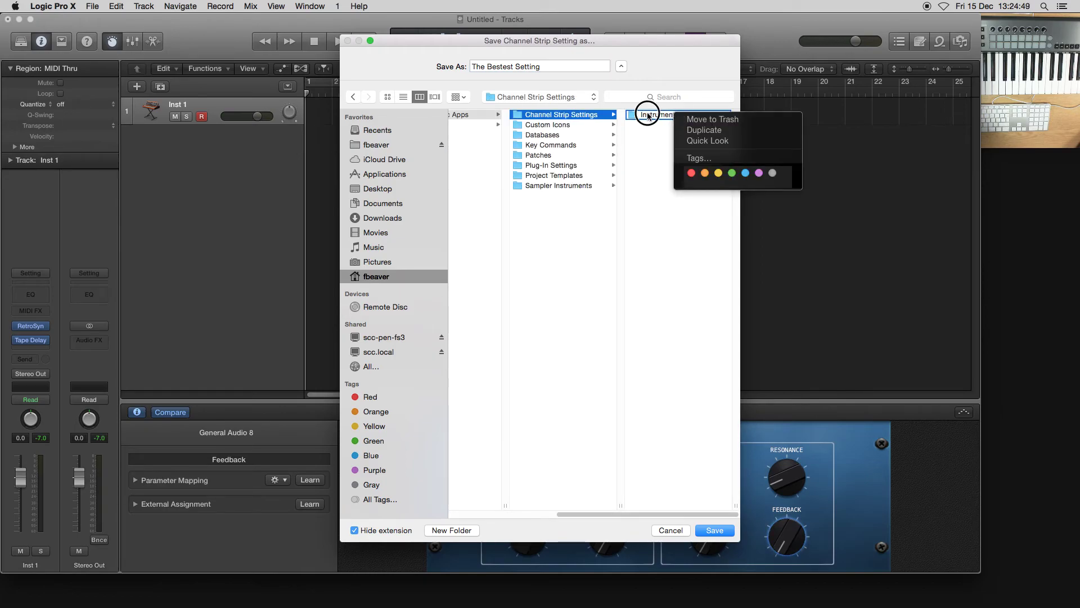
pyautogui.click(647, 114)
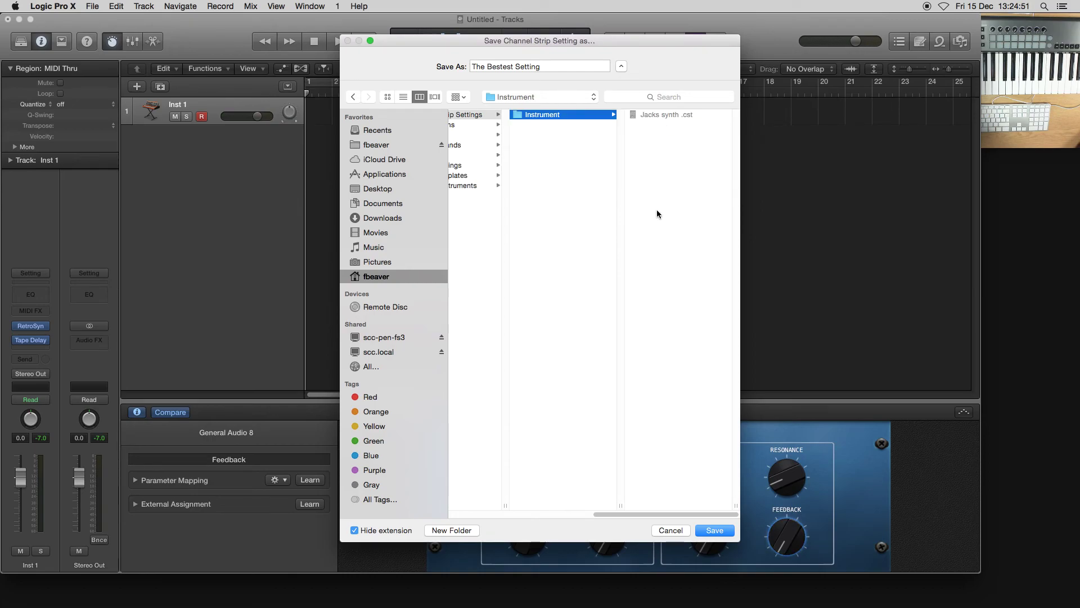
pyautogui.click(715, 530)
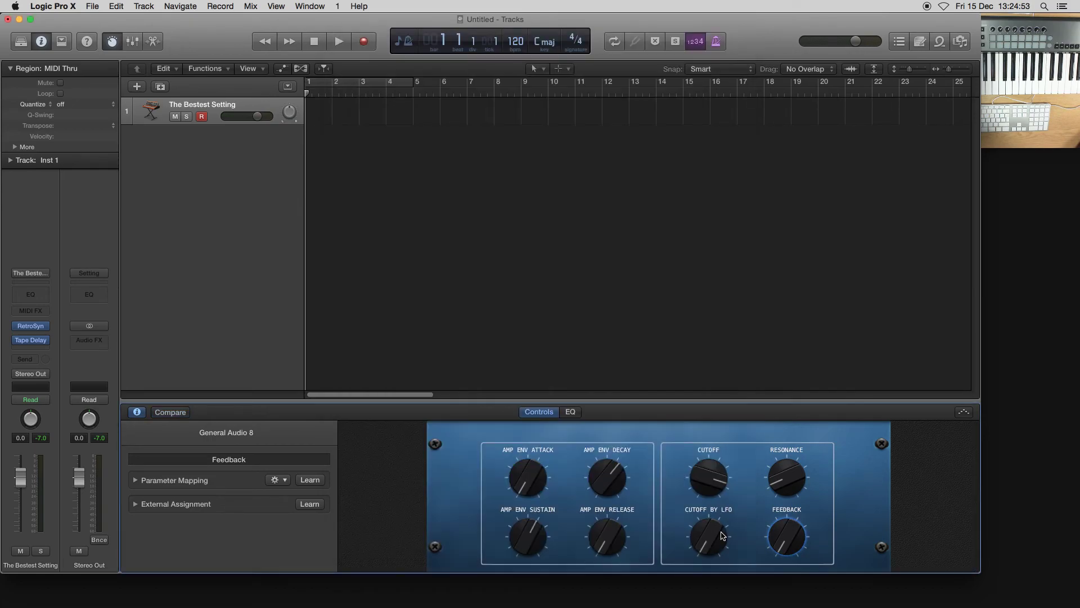
# - Start a new project, closing the current one without saving
pyautogui.click(92, 6)
pyautogui.moveTo(144, 6)
pyautogui.moveTo(93, 7)
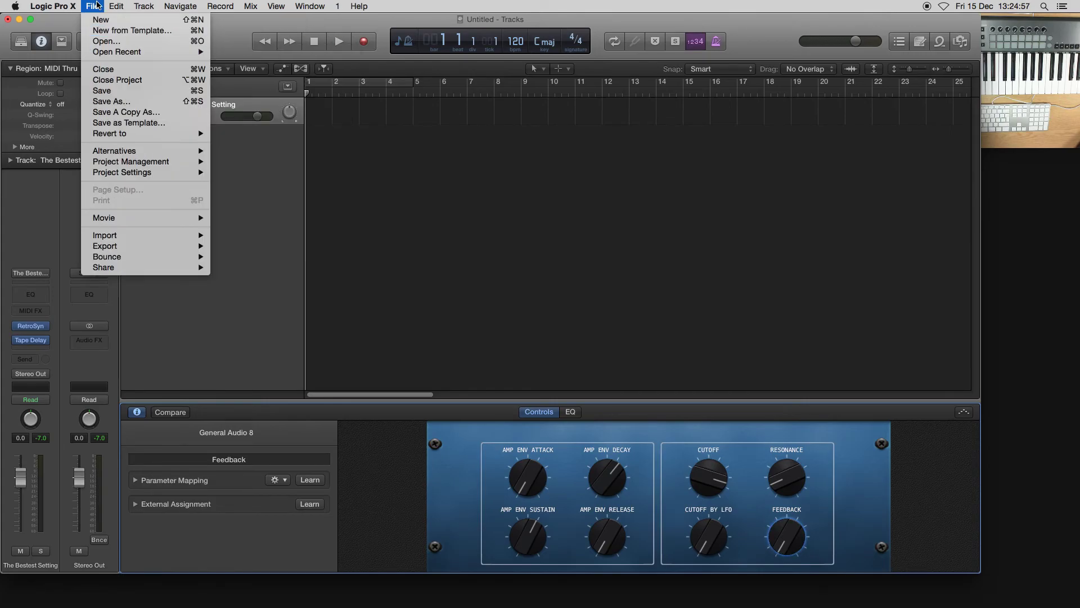
pyautogui.click(117, 26)
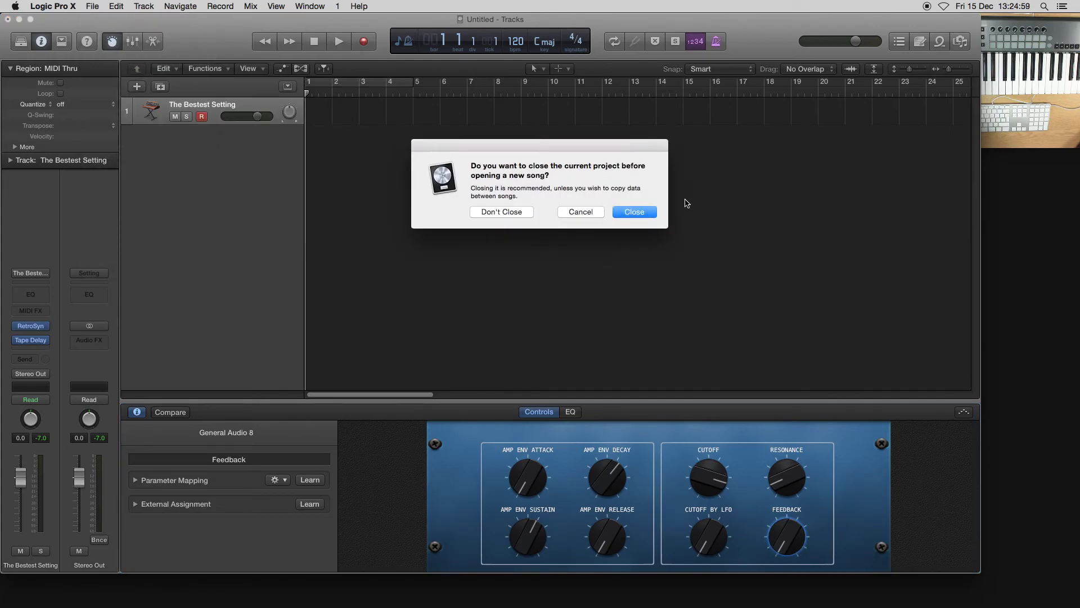
pyautogui.click(626, 219)
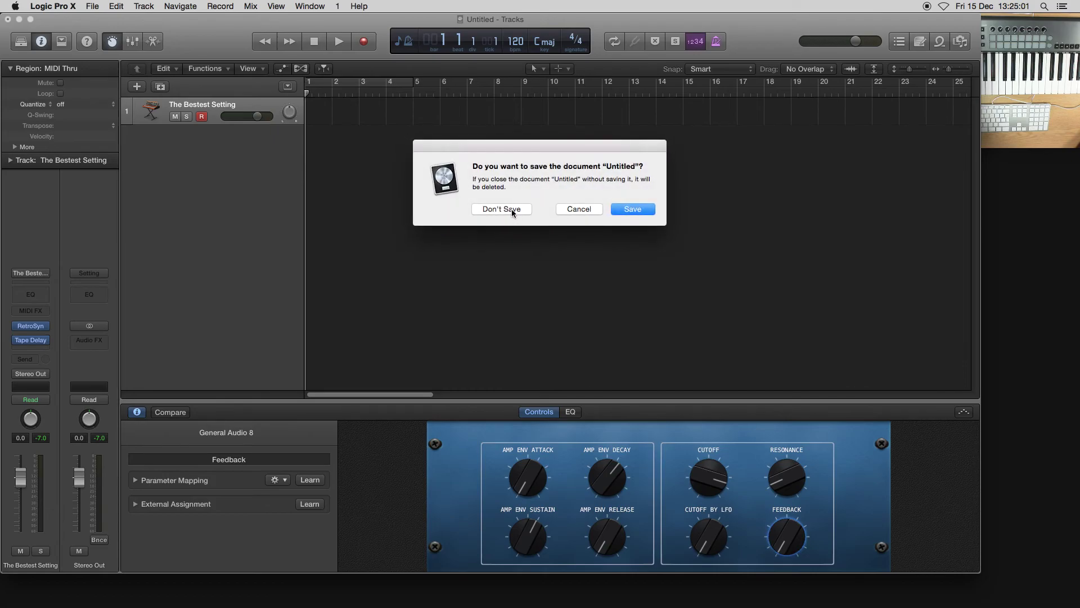
pyautogui.click(511, 208)
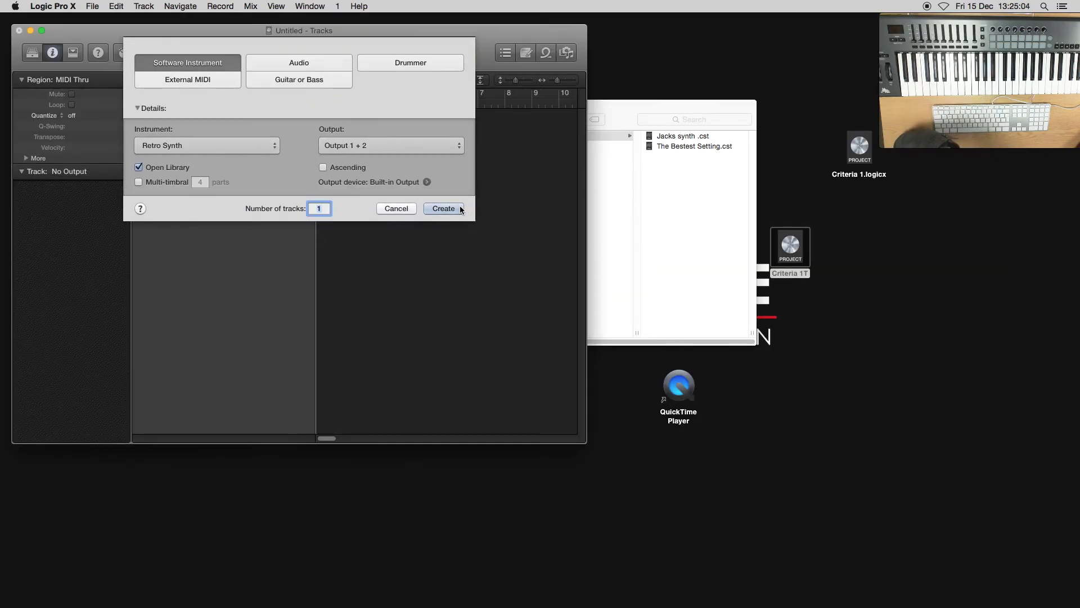
# - Create one software instrument track on an Empty Channel Strip and enlarge the window
pyautogui.click(256, 146)
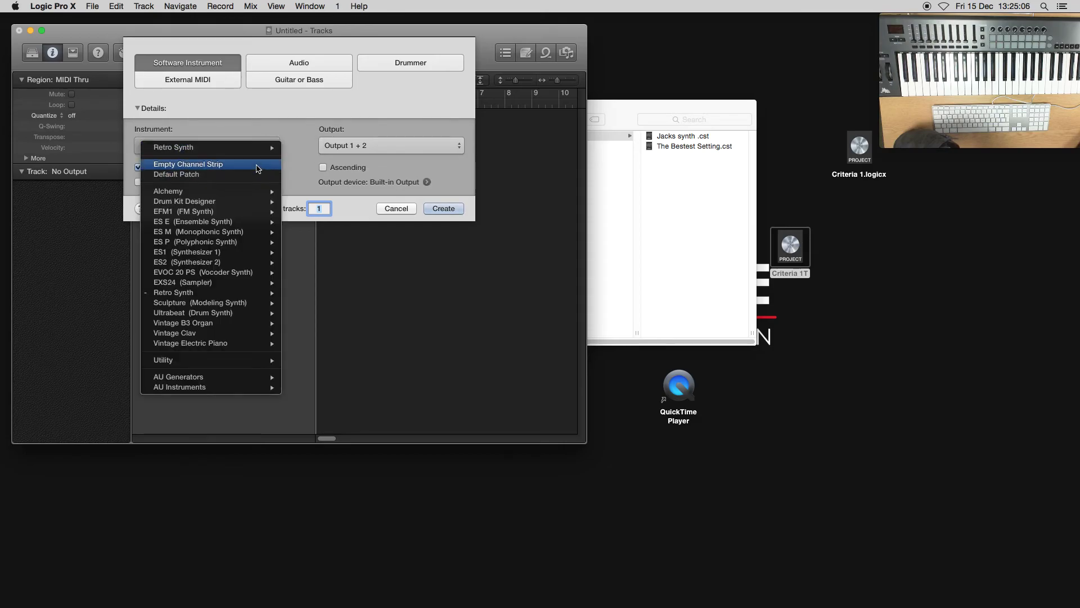
pyautogui.click(256, 169)
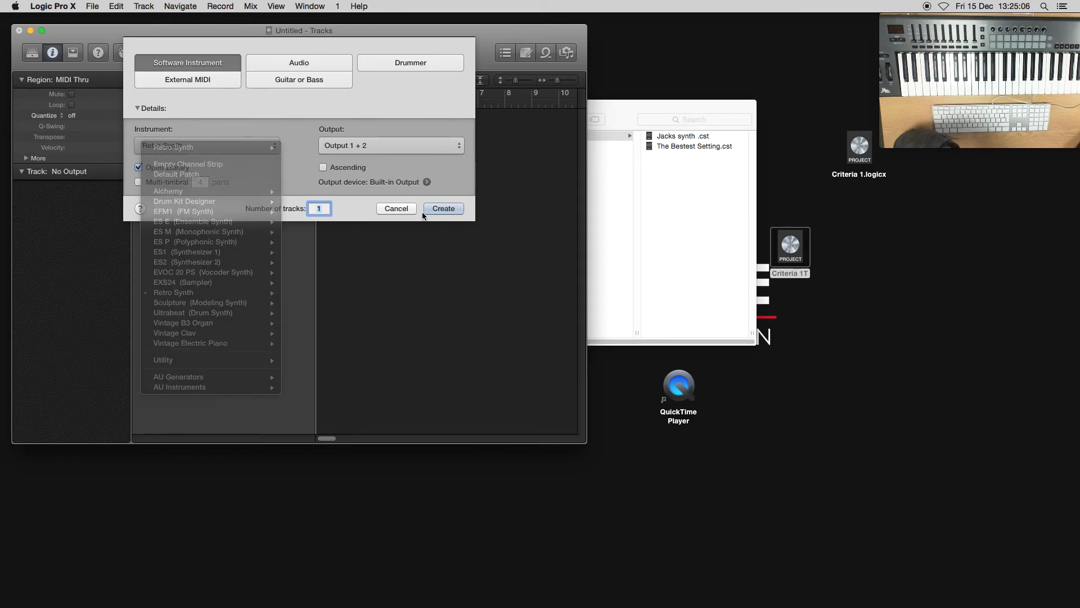
pyautogui.click(454, 209)
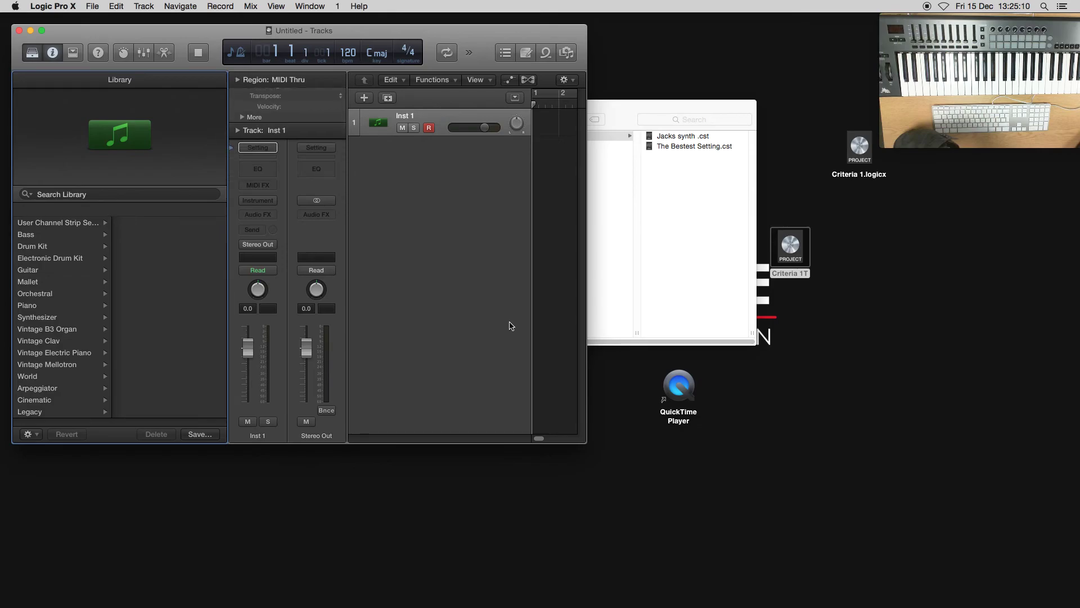
pyautogui.moveTo(589, 447); pyautogui.dragTo(995, 583)
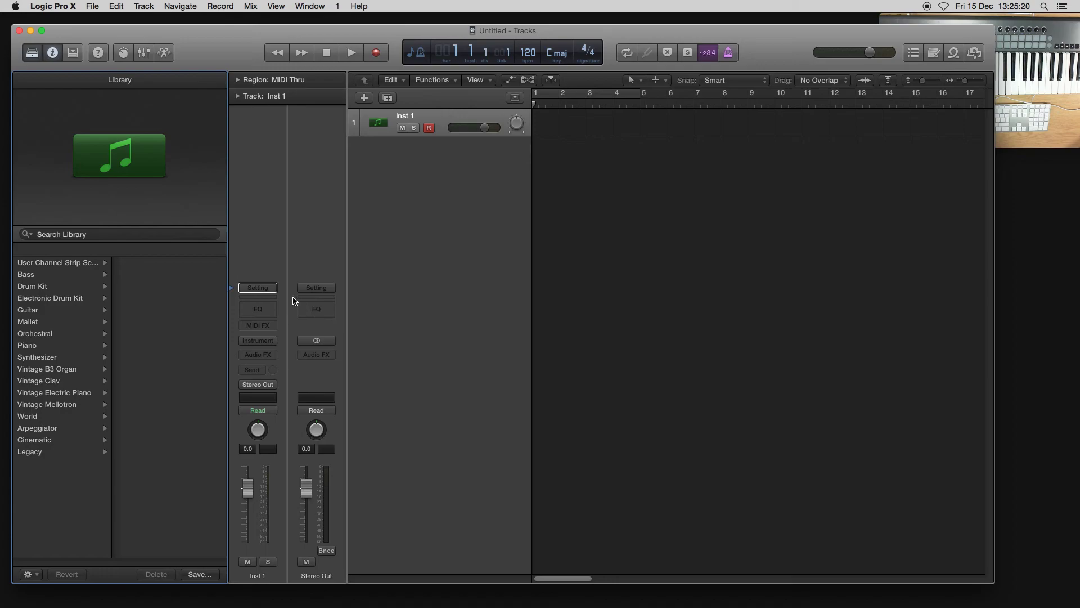
# - Load The Bestest Setting from the Inst 1 channel strip's Setting menu
pyautogui.click(257, 287)
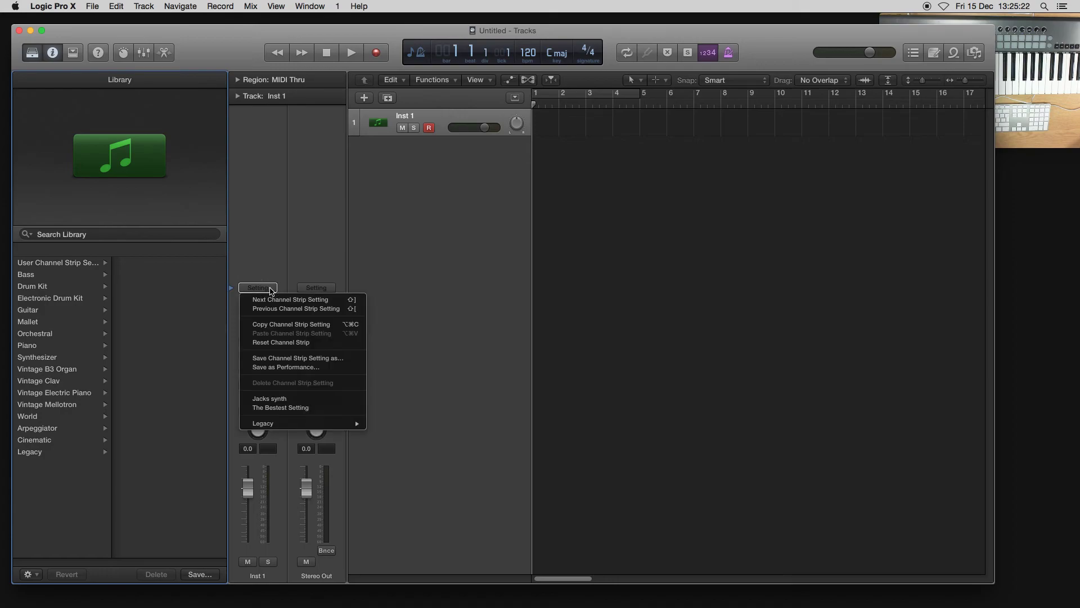
pyautogui.click(339, 408)
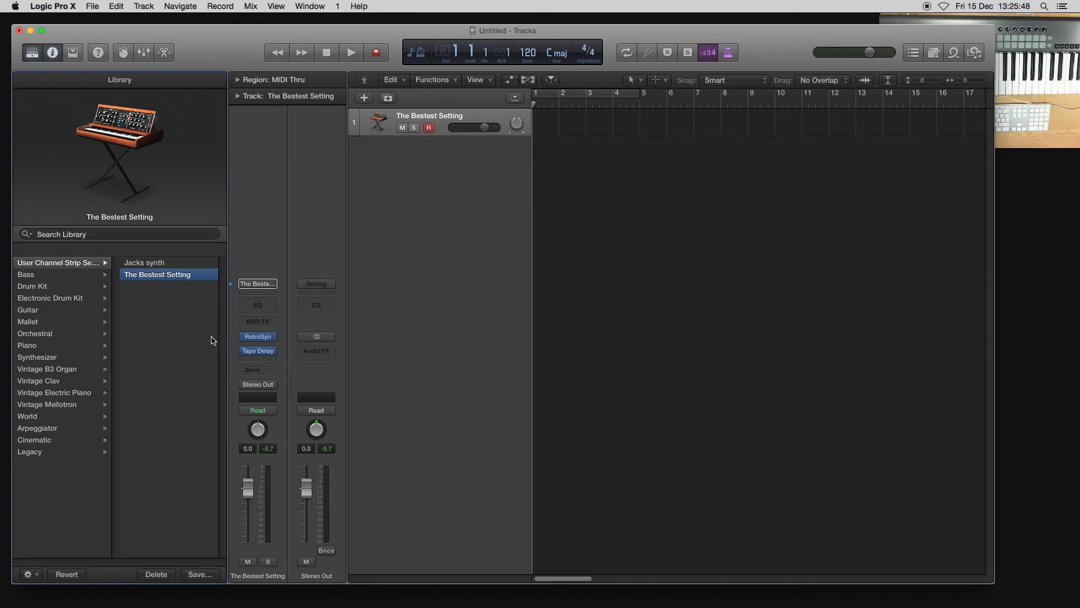
# - Switch to Finder and select The Bestest Setting.cst in Channel Strip Settings > Instrument
pyautogui.press('super+Tab')
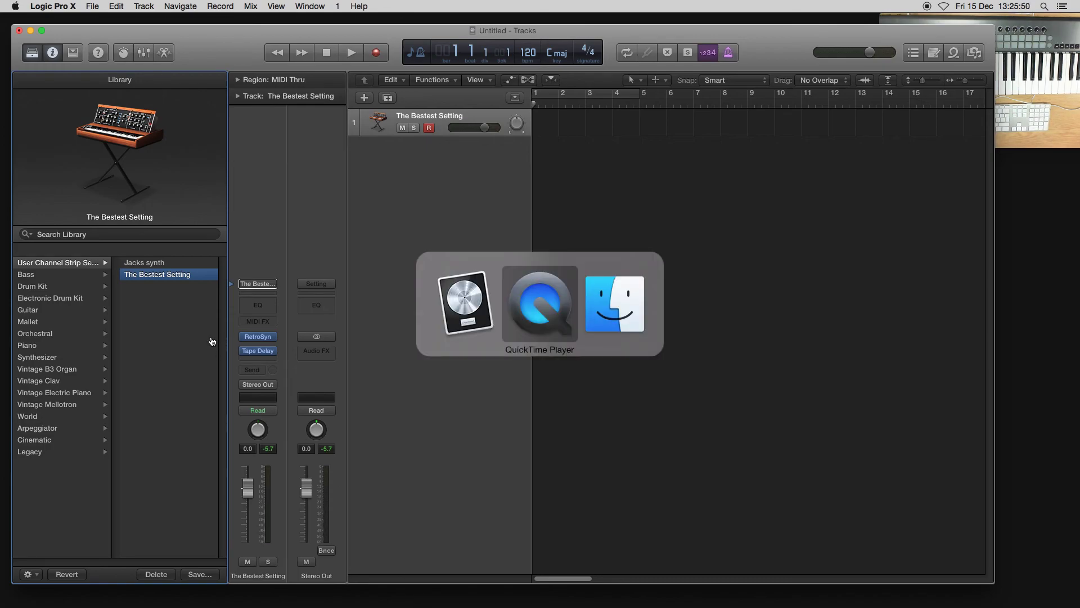
pyautogui.press('super+Tab')
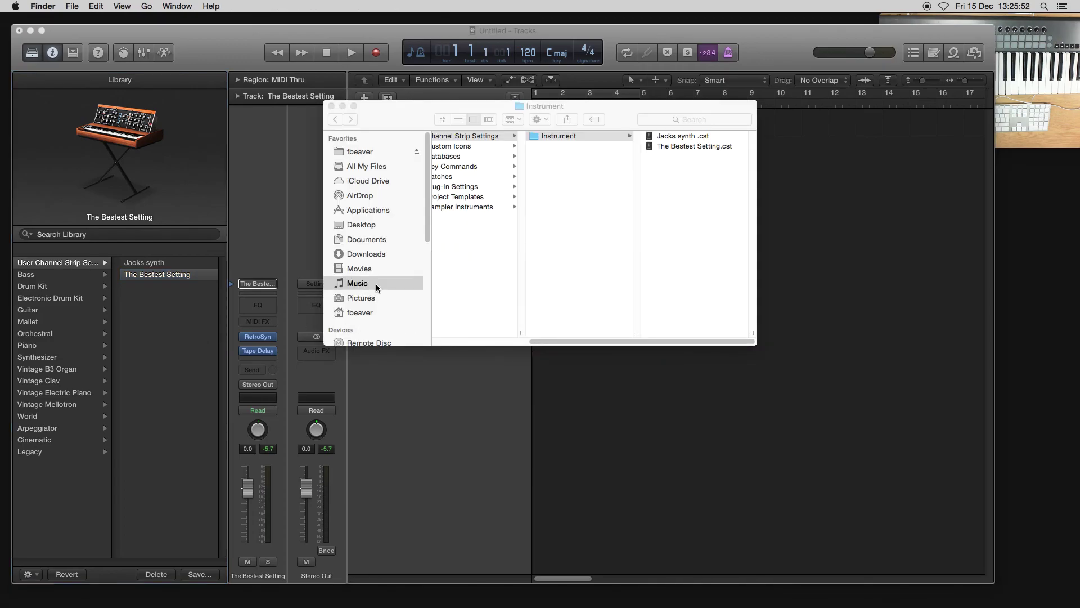
pyautogui.click(482, 137)
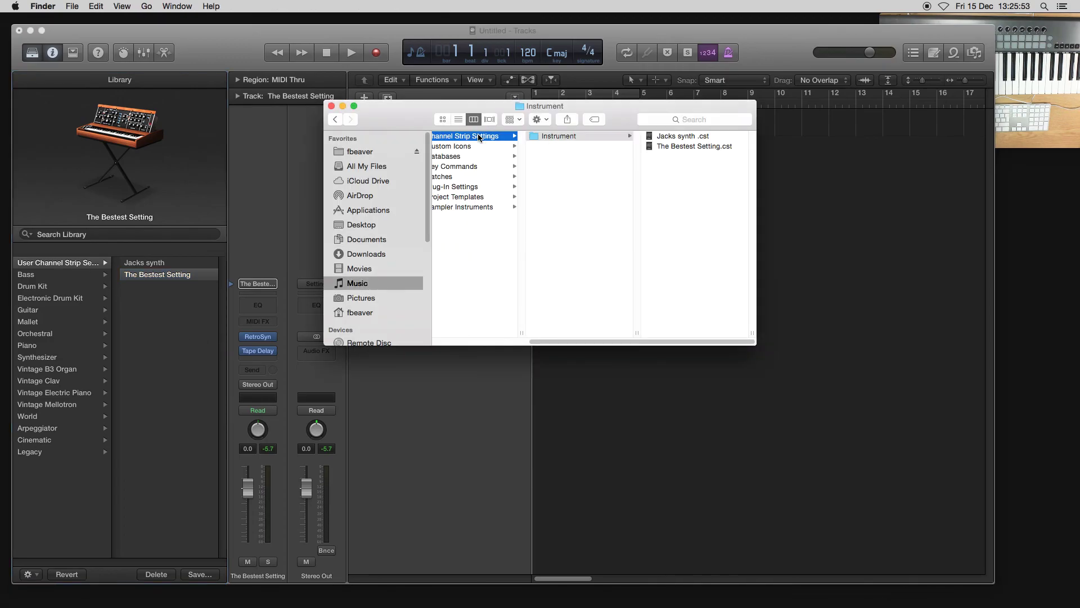
pyautogui.click(591, 136)
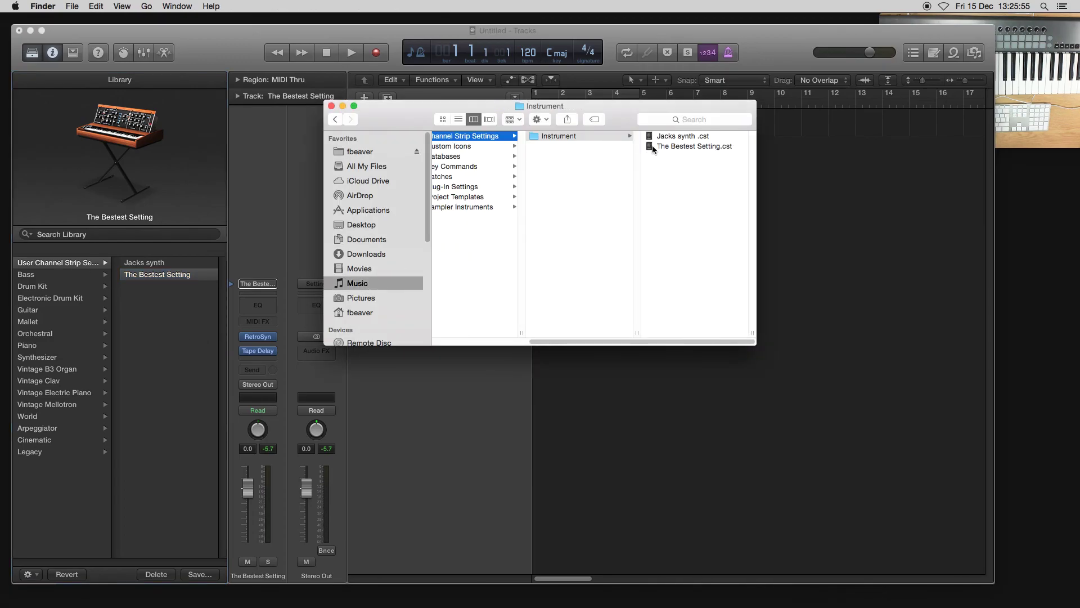
pyautogui.click(687, 146)
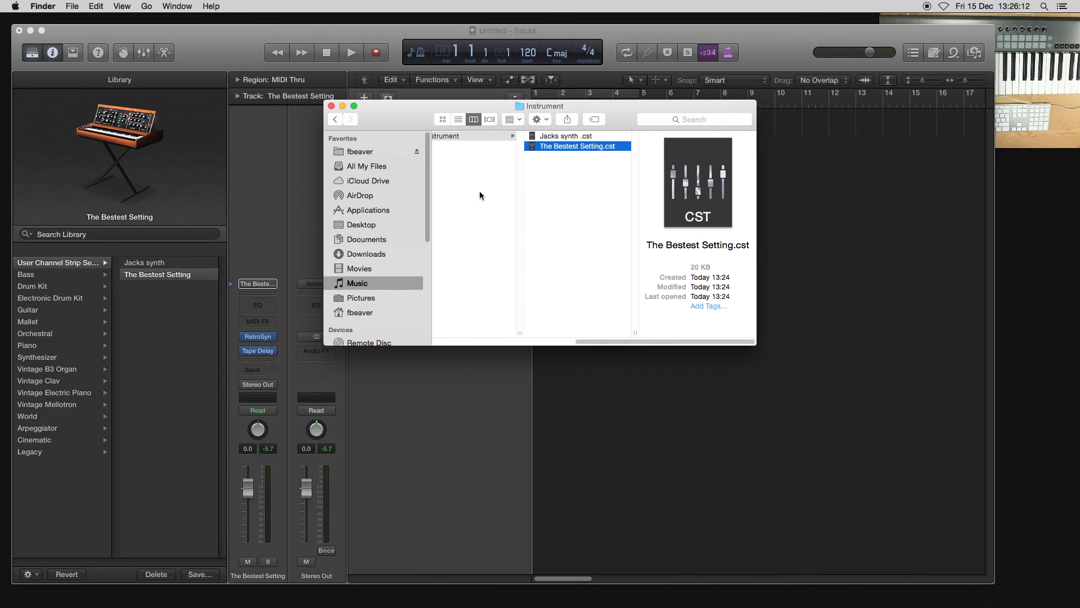
# - Go back to Music and reopen Audio Music Apps > Channel Strip Settings > Instrument
pyautogui.hscroll(-5, 463, 196)
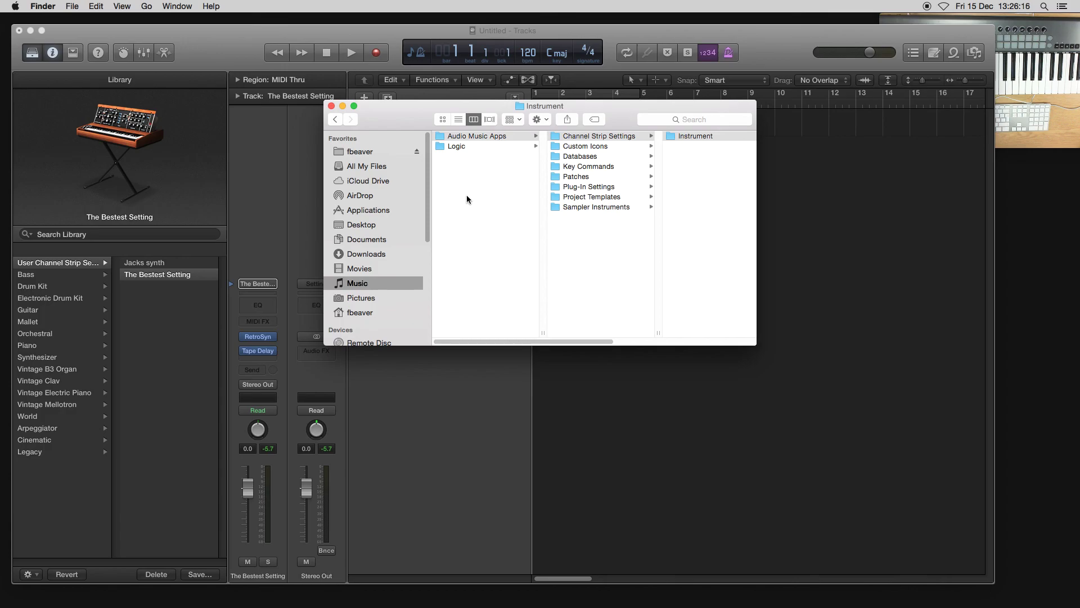
pyautogui.click(362, 284)
pyautogui.click(478, 137)
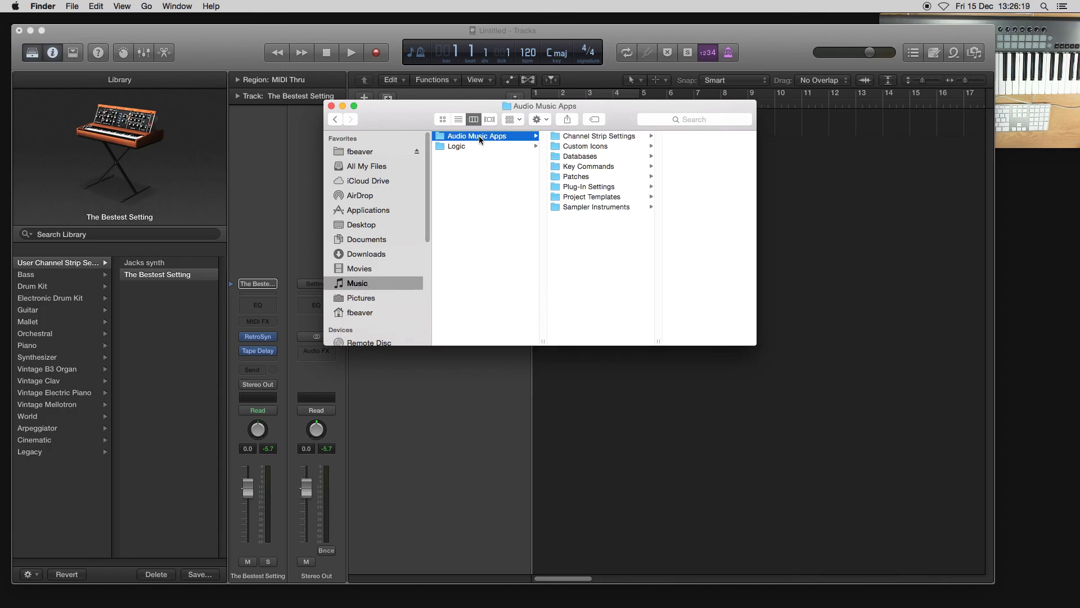
pyautogui.click(620, 136)
pyautogui.click(678, 136)
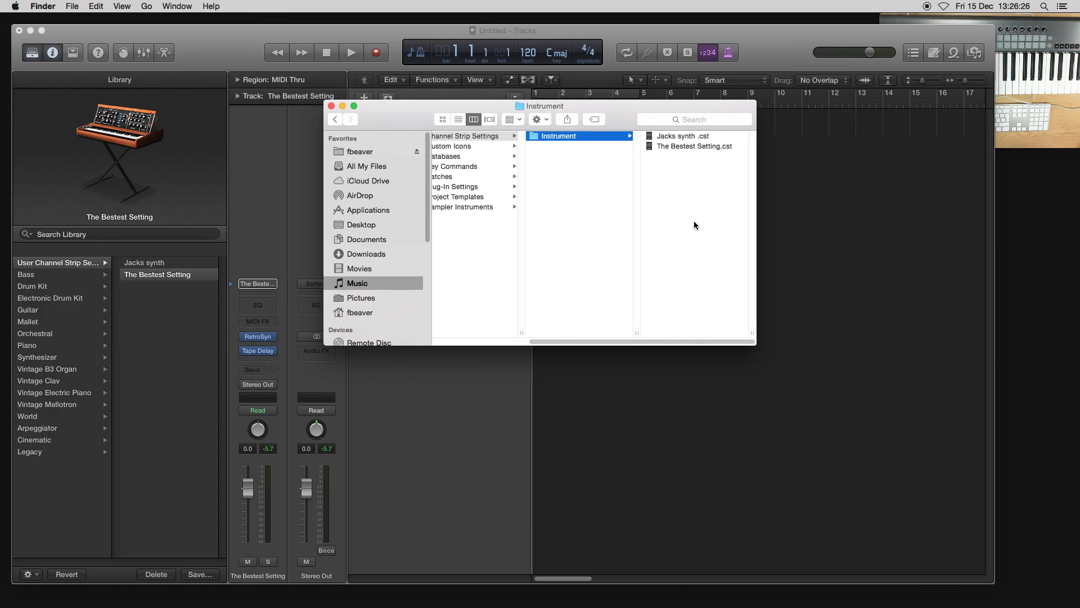
# - Bring Logic forward and confirm the Inst 1 Setting menu still shows The Bestest Setting
pyautogui.click(270, 141)
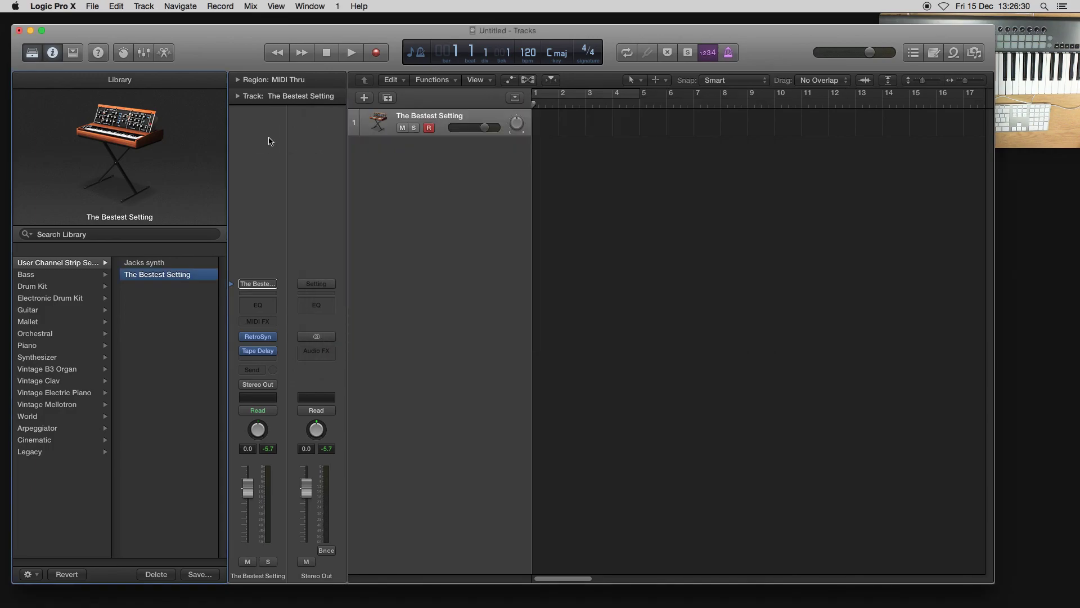
pyautogui.click(258, 284)
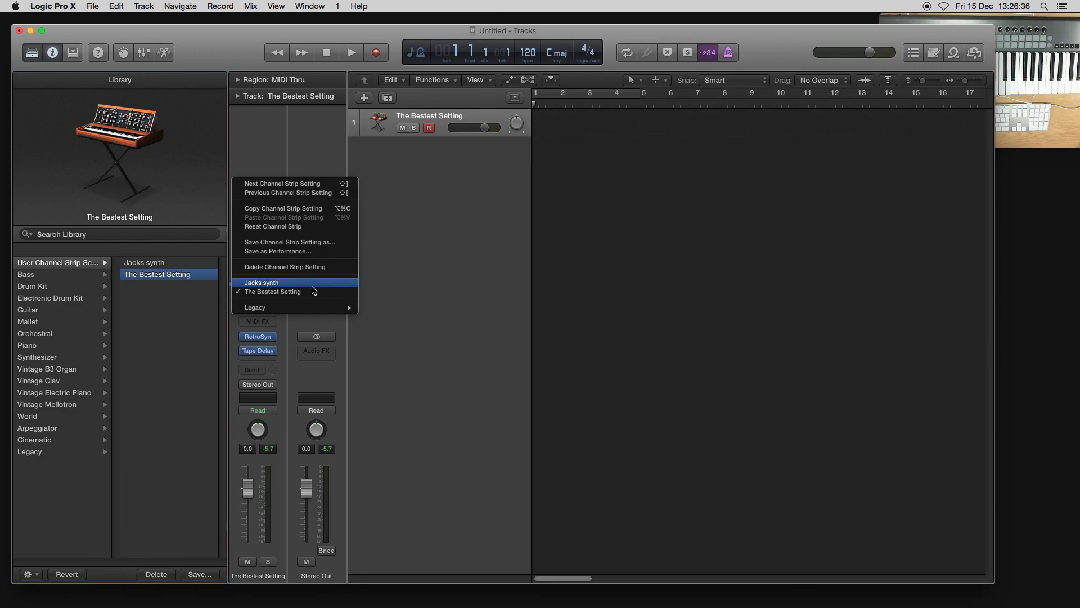
pyautogui.click(414, 268)
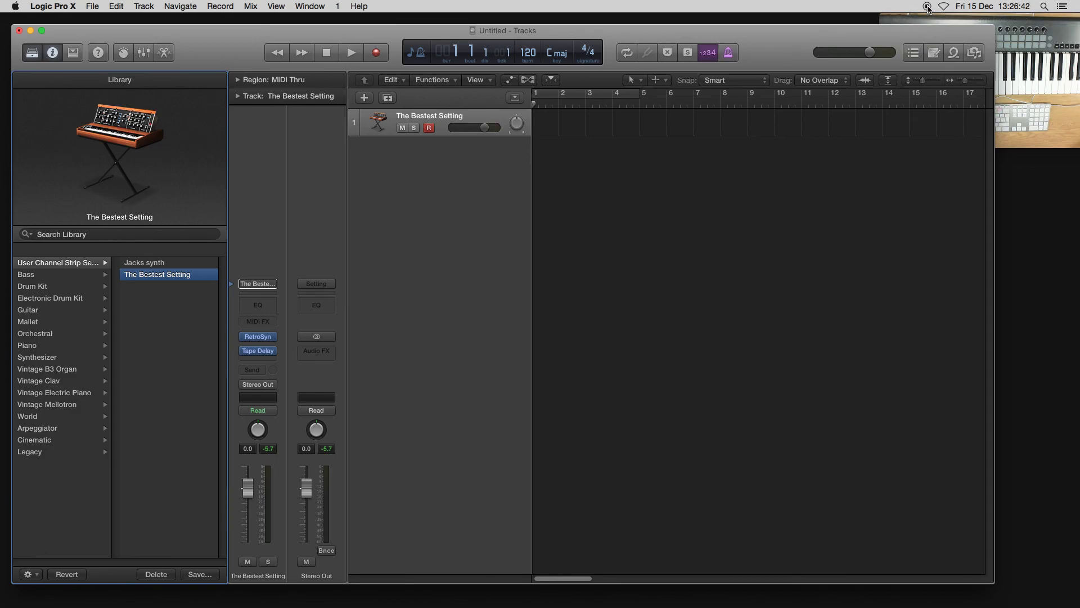